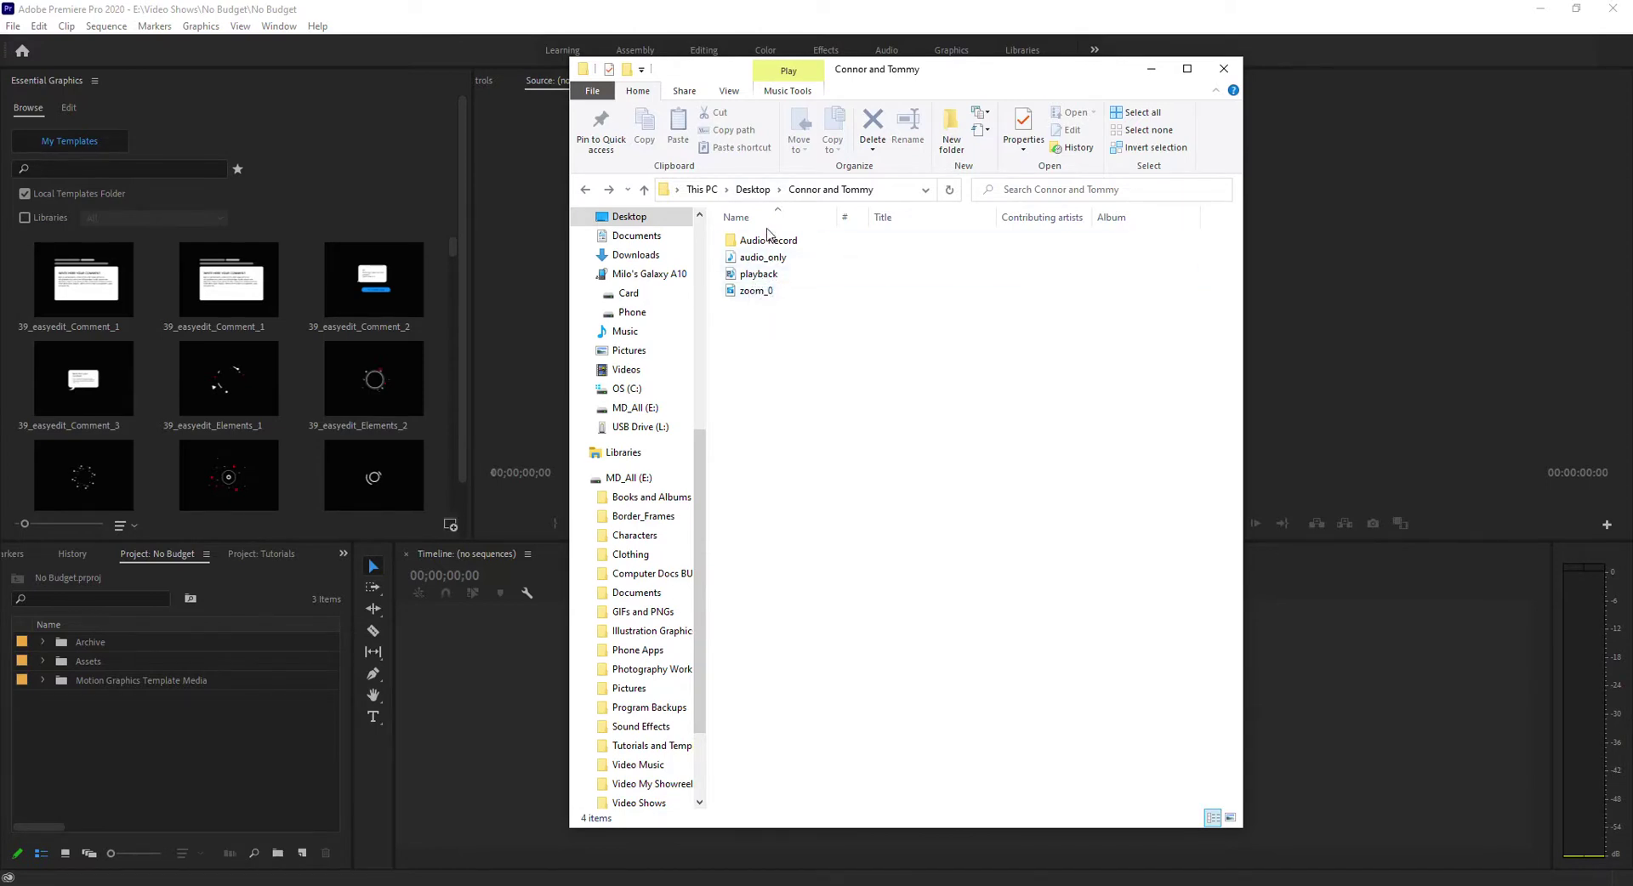
# Browse the recording folder and its Audio Record subfolder in File Explorer
pyautogui.doubleClick(769, 239)
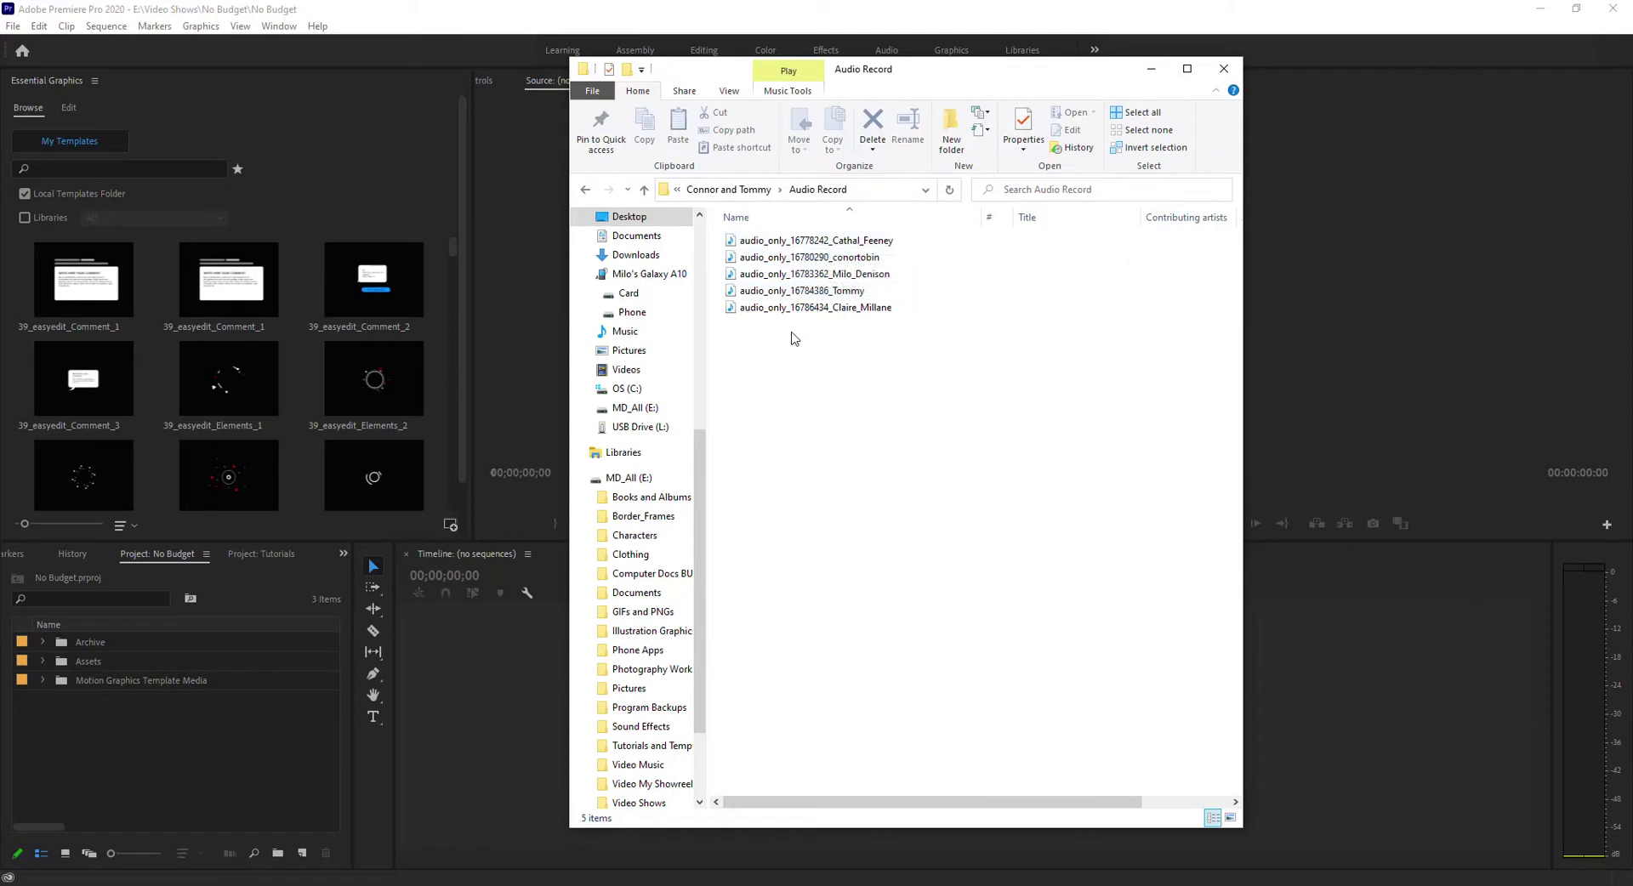
pyautogui.click(585, 190)
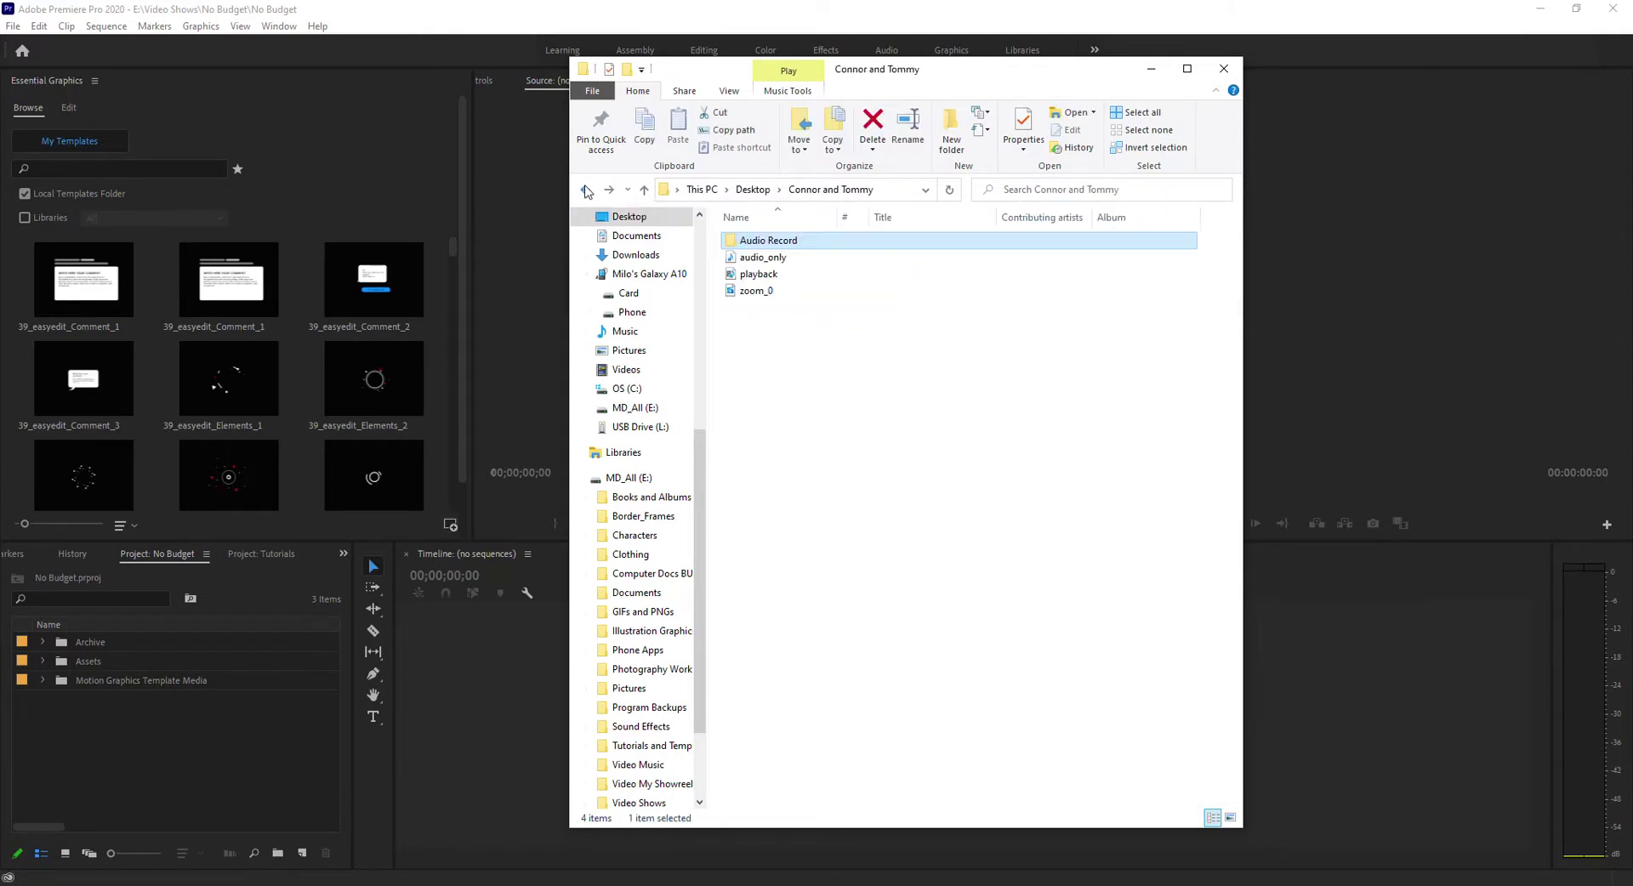
pyautogui.click(747, 295)
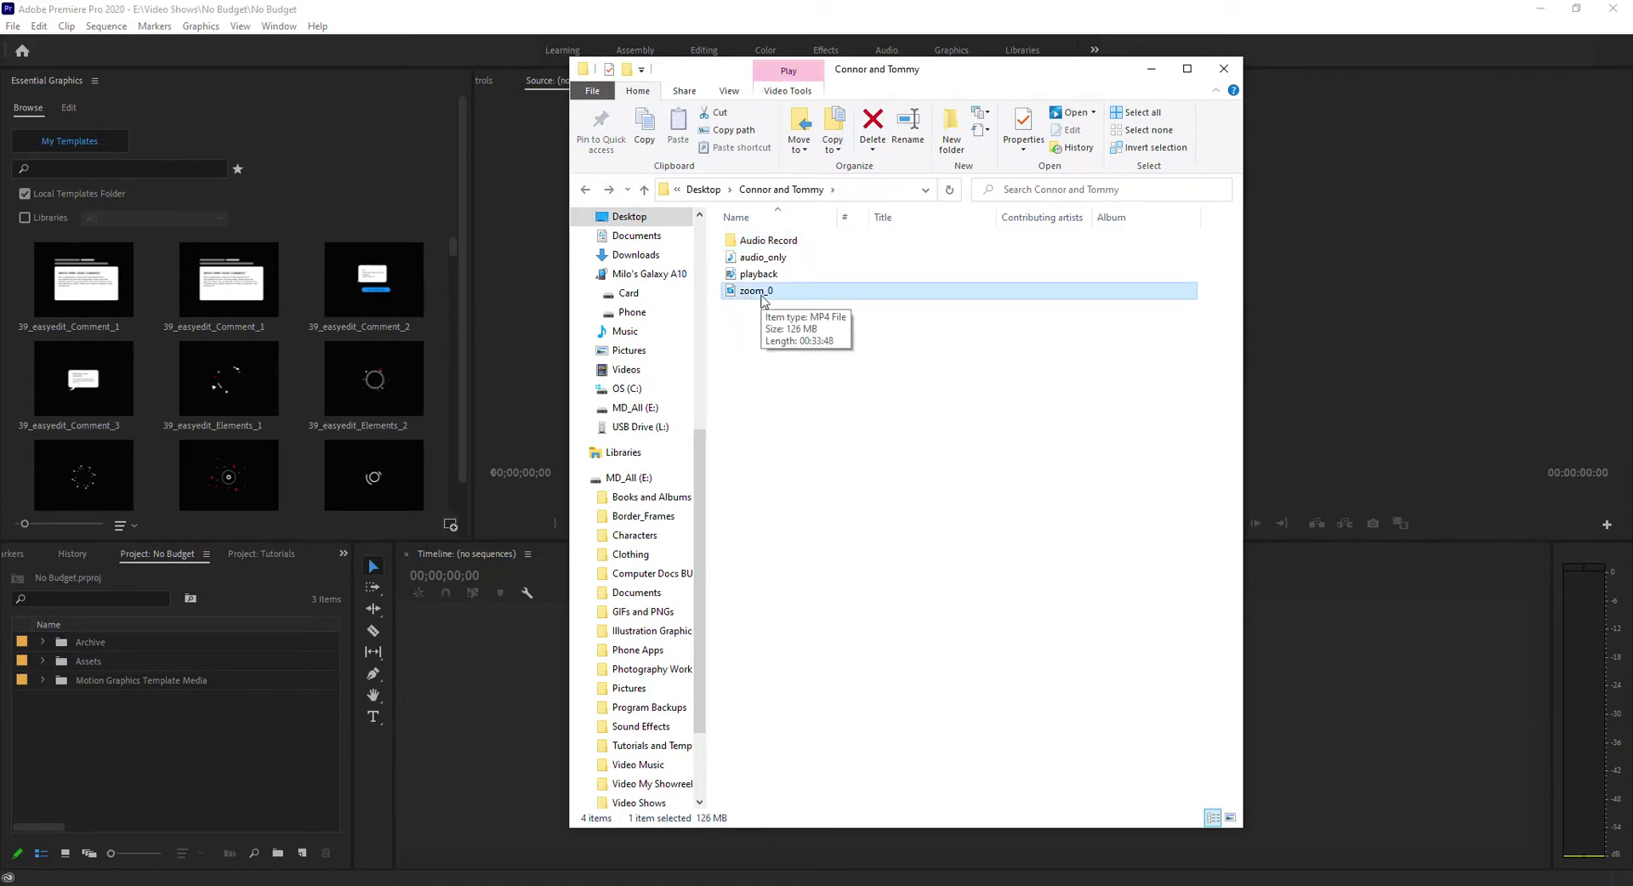
pyautogui.press('Up')
pyautogui.press('Up')
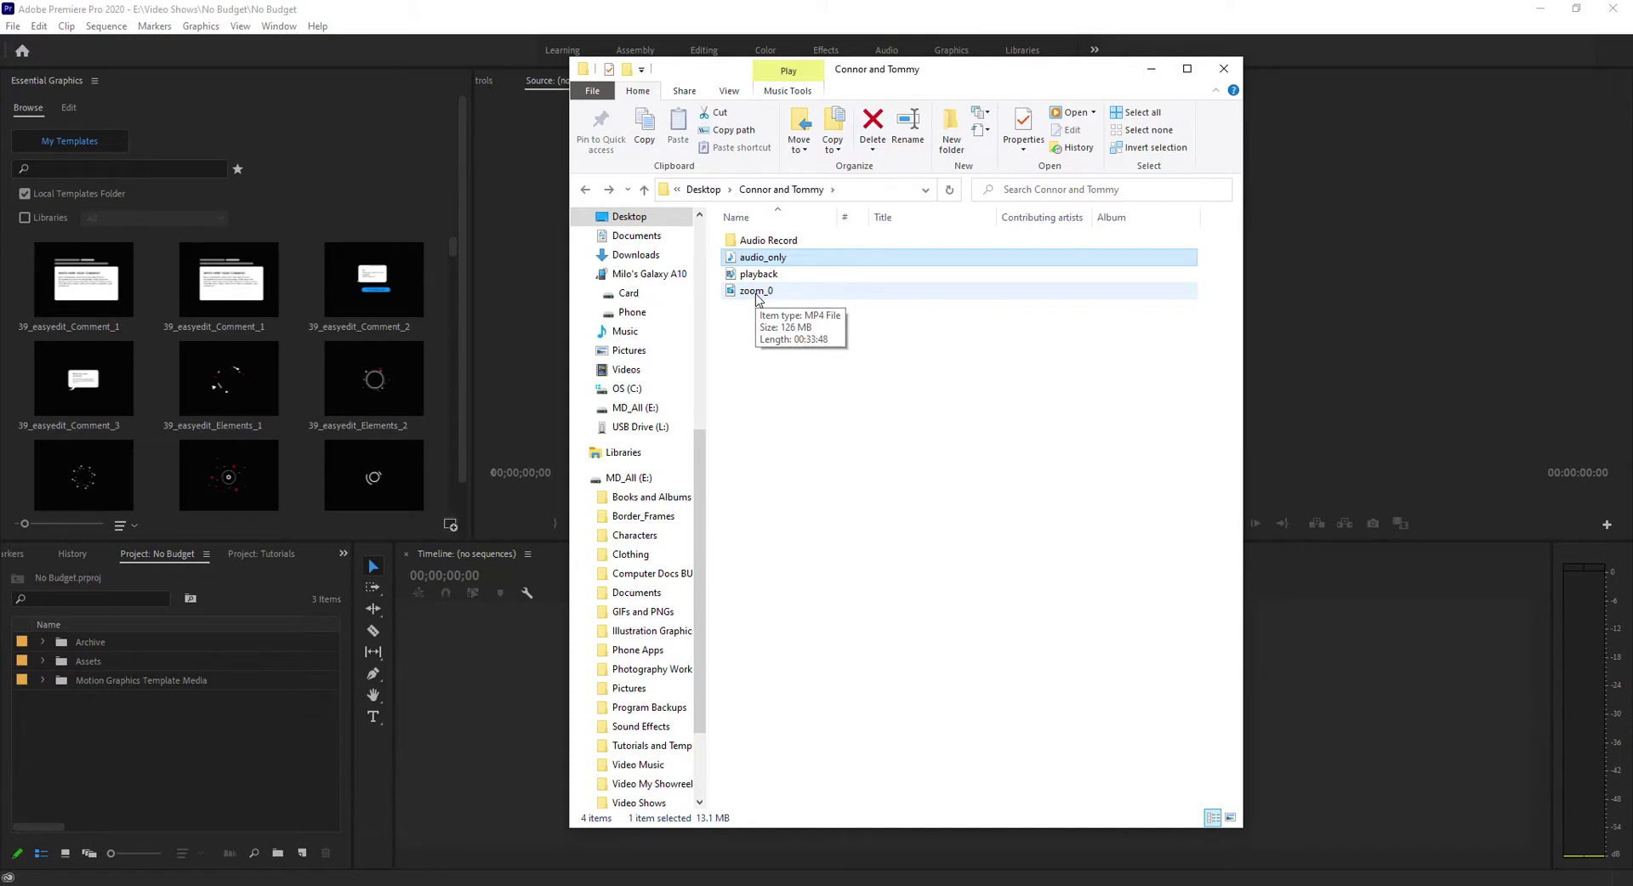
pyautogui.press('Up')
# Import Audio Record, zoom_0.mp4 and audio_only.m4a into the project and dismiss the import-failure error
pyautogui.click(609, 17)
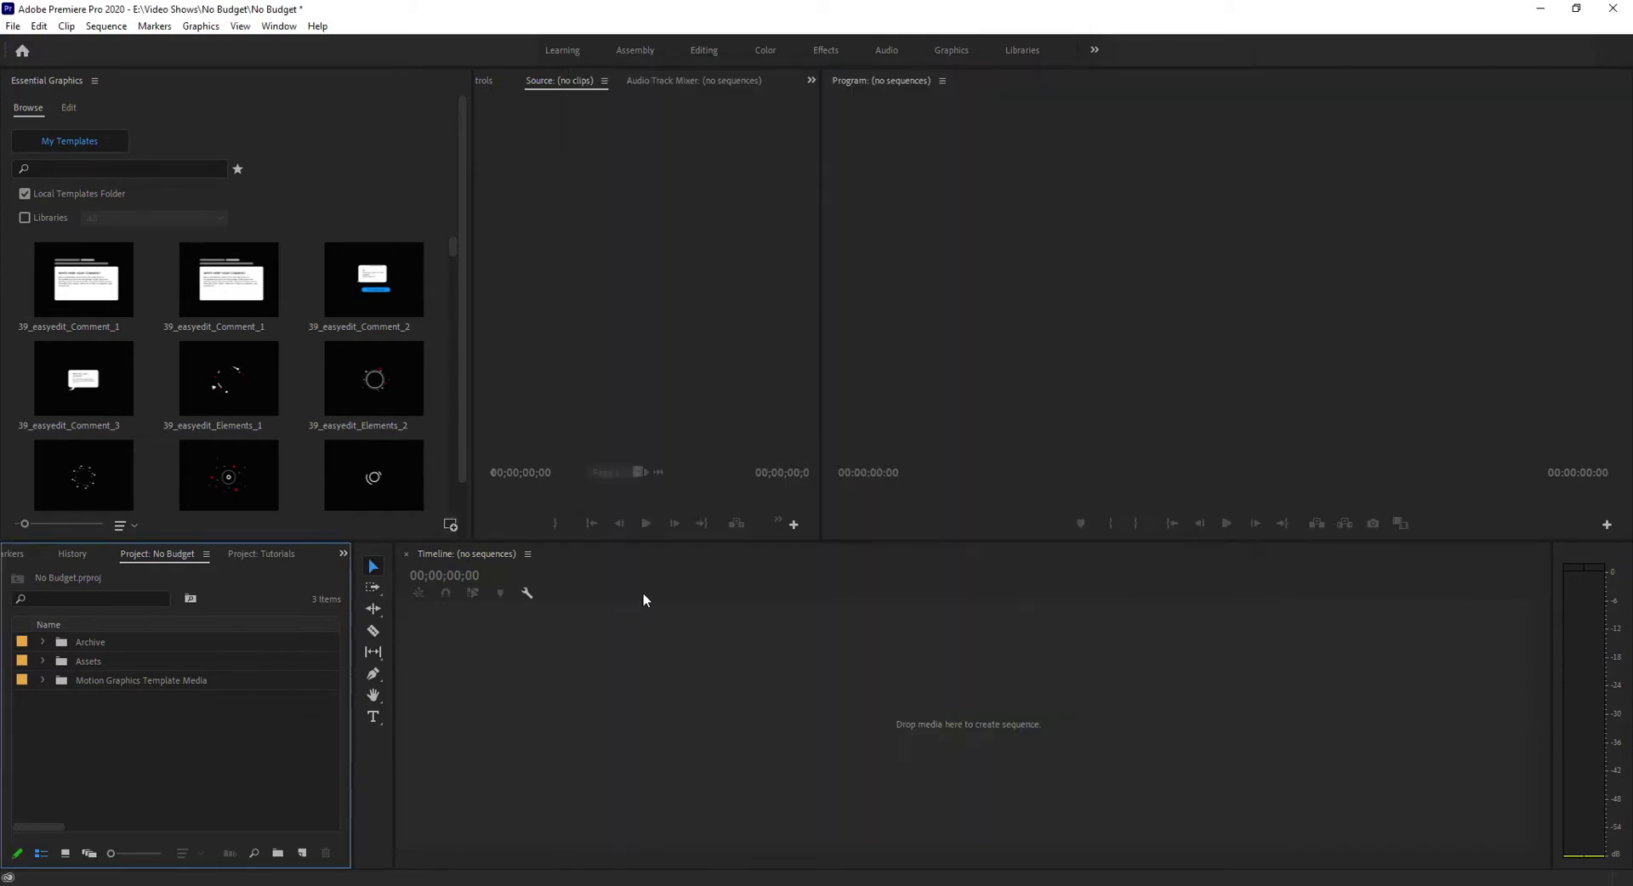
pyautogui.hotkey('alt', 'Tab')
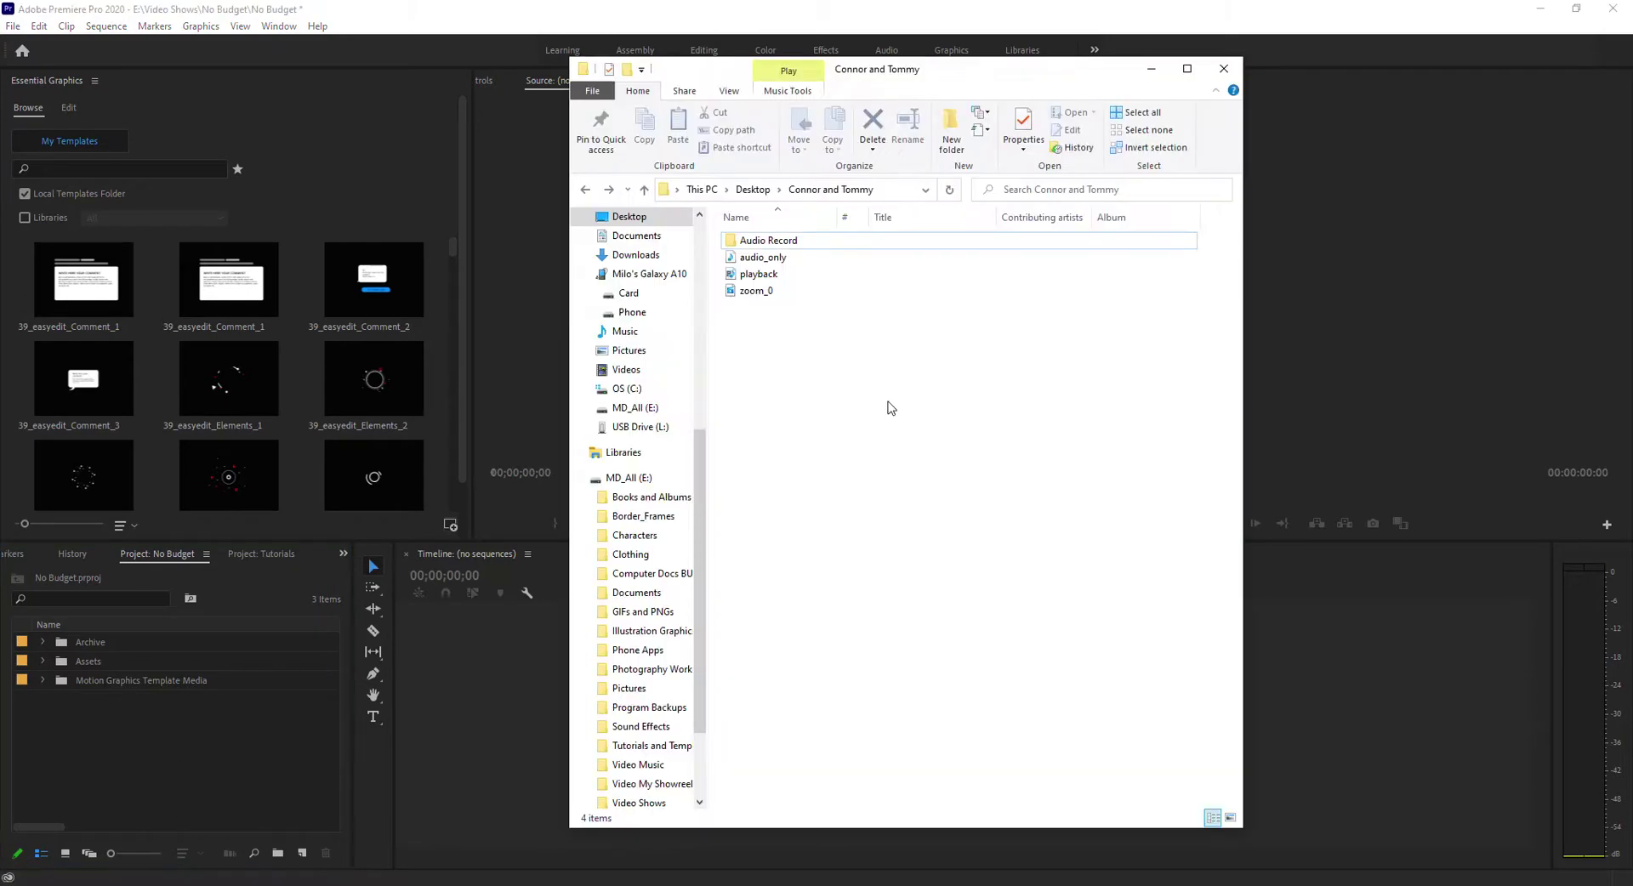
pyautogui.moveTo(779, 365); pyautogui.dragTo(213, 790)
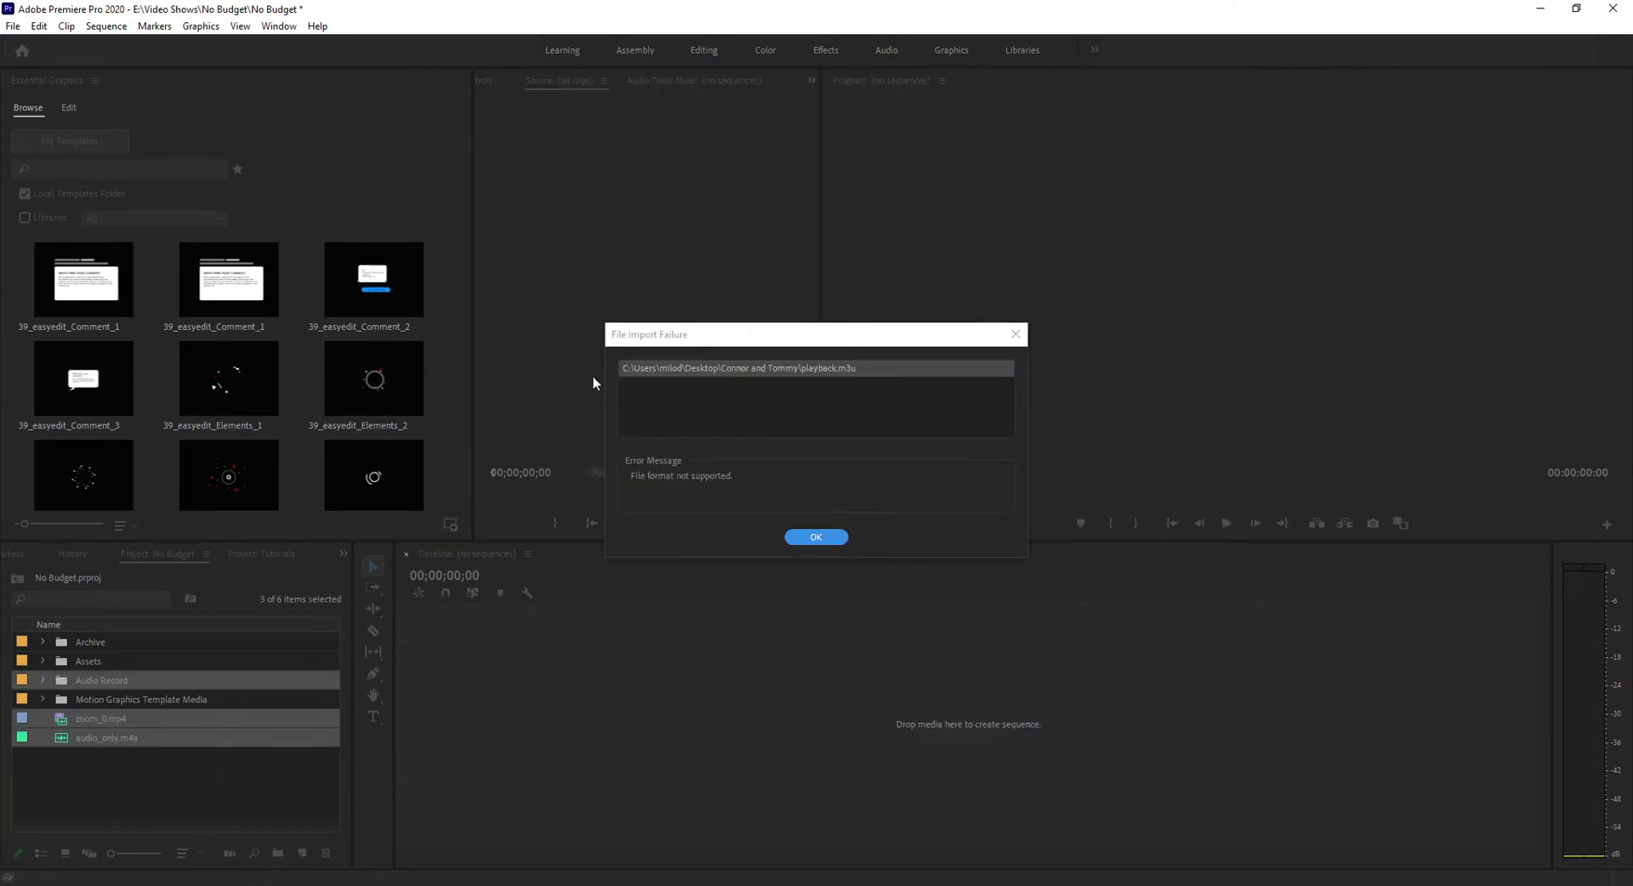
pyautogui.click(816, 538)
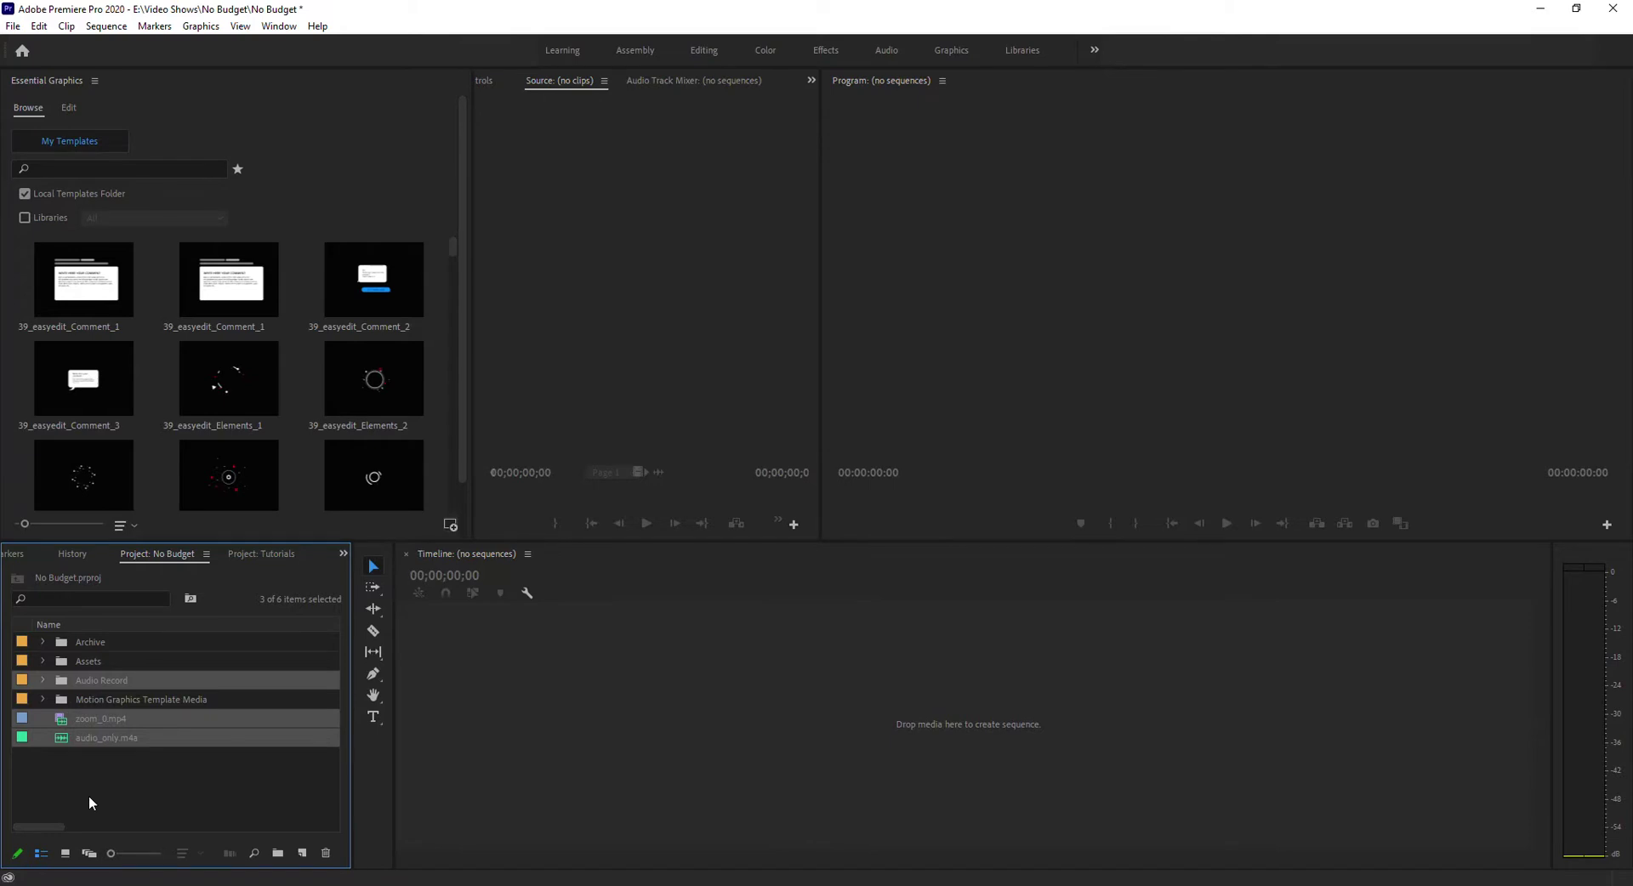
# Inspect audio_only.m4a, zoom_0.mp4 and the Audio Record bin in the Project panel
pyautogui.click(94, 682)
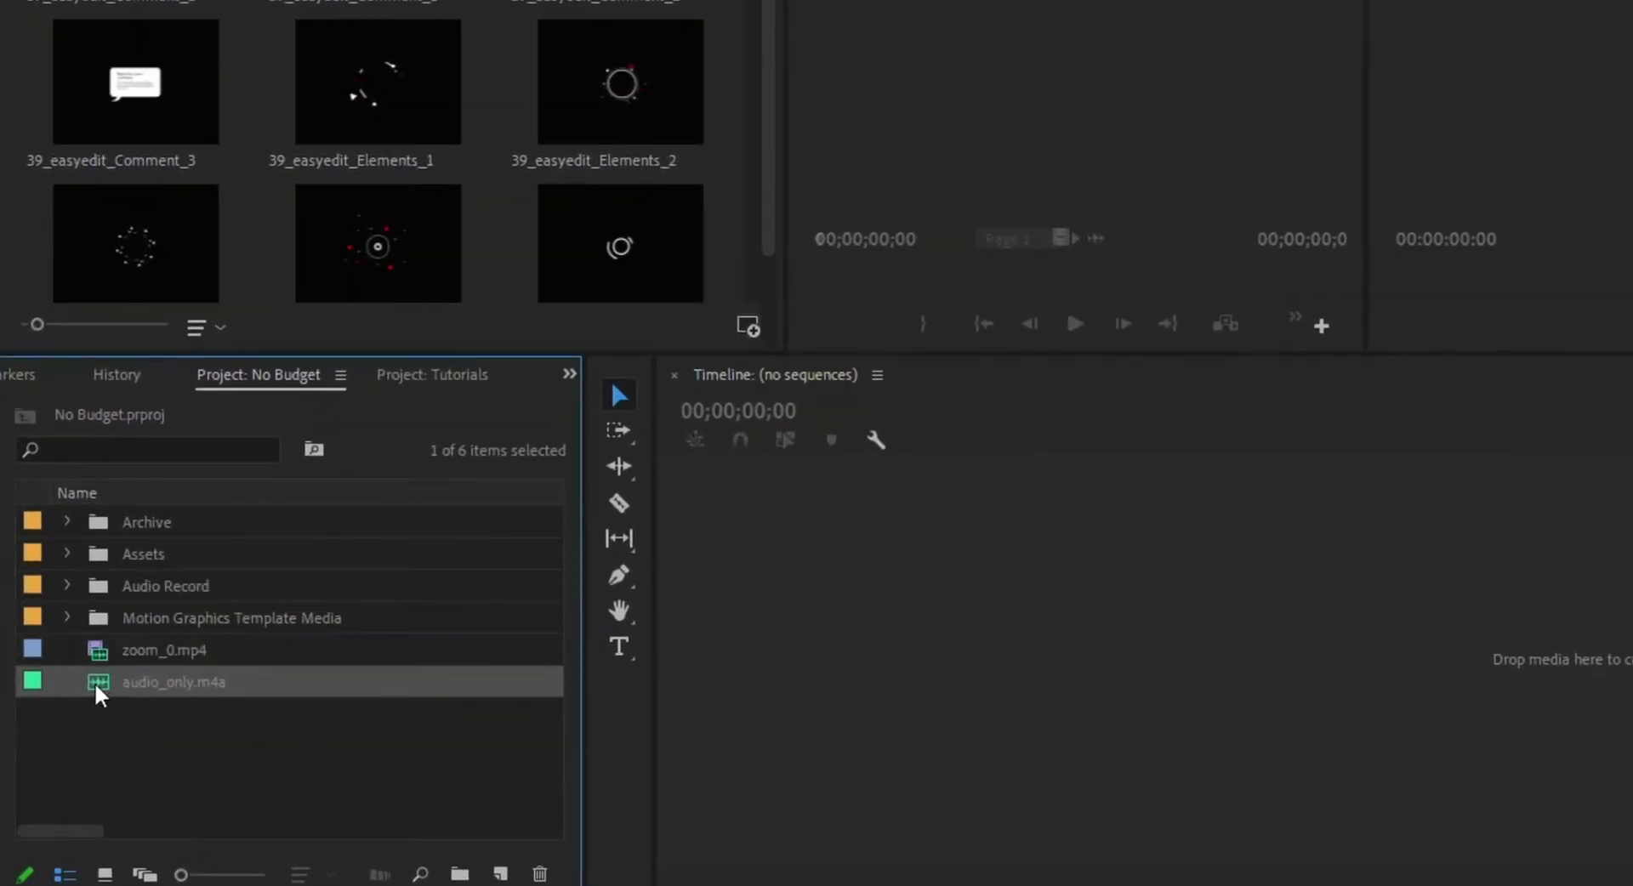
pyautogui.click(94, 650)
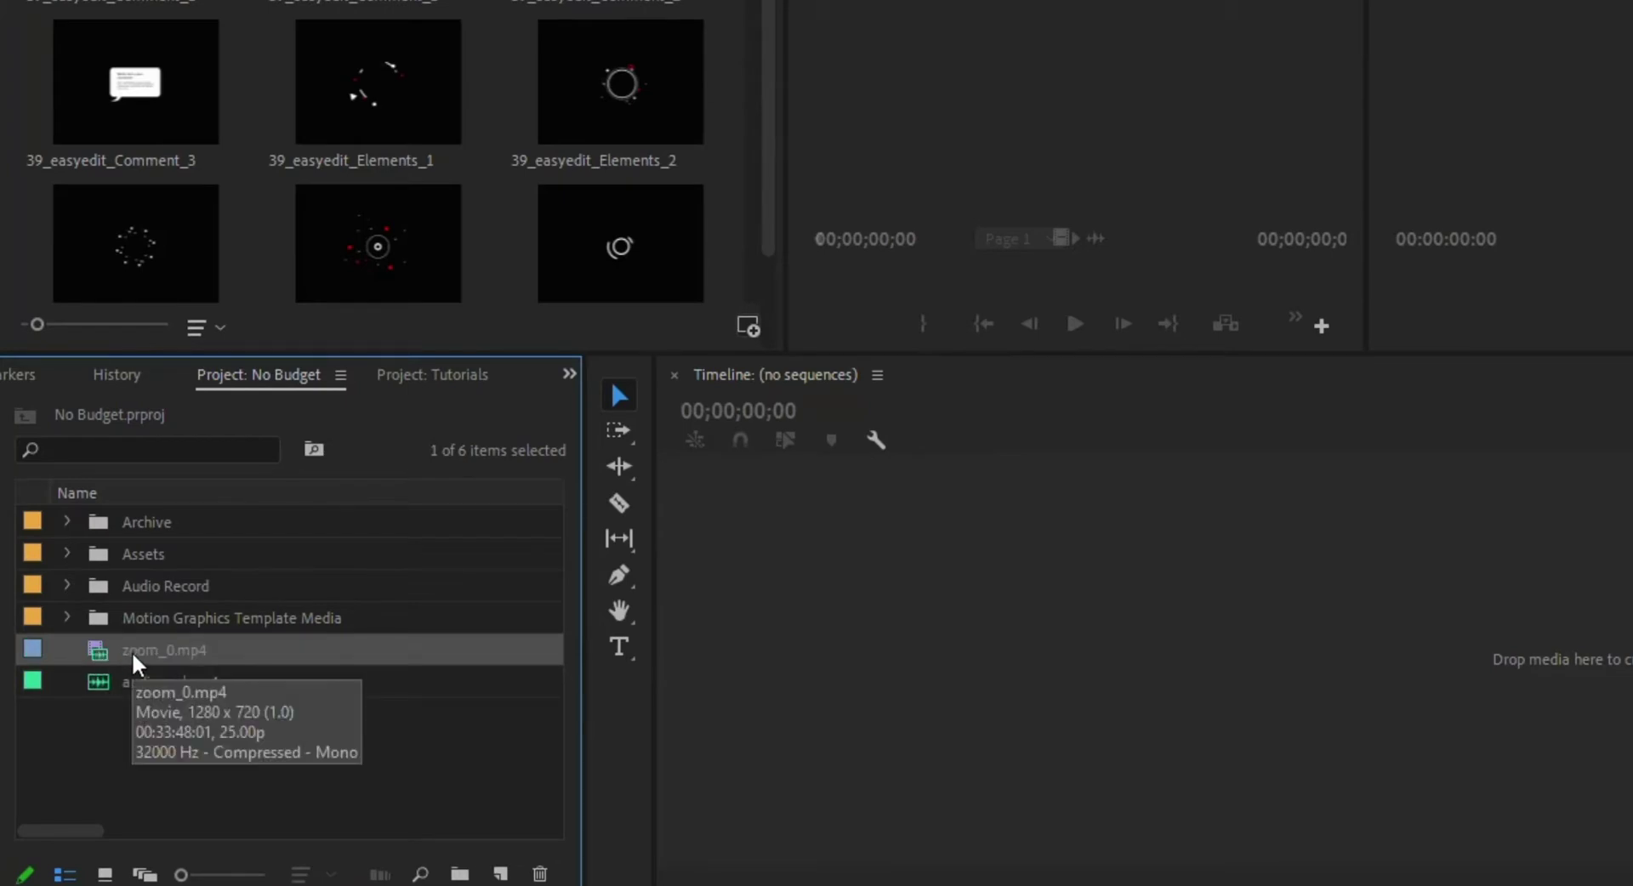
pyautogui.click(150, 585)
pyautogui.click(61, 593)
pyautogui.click(60, 593)
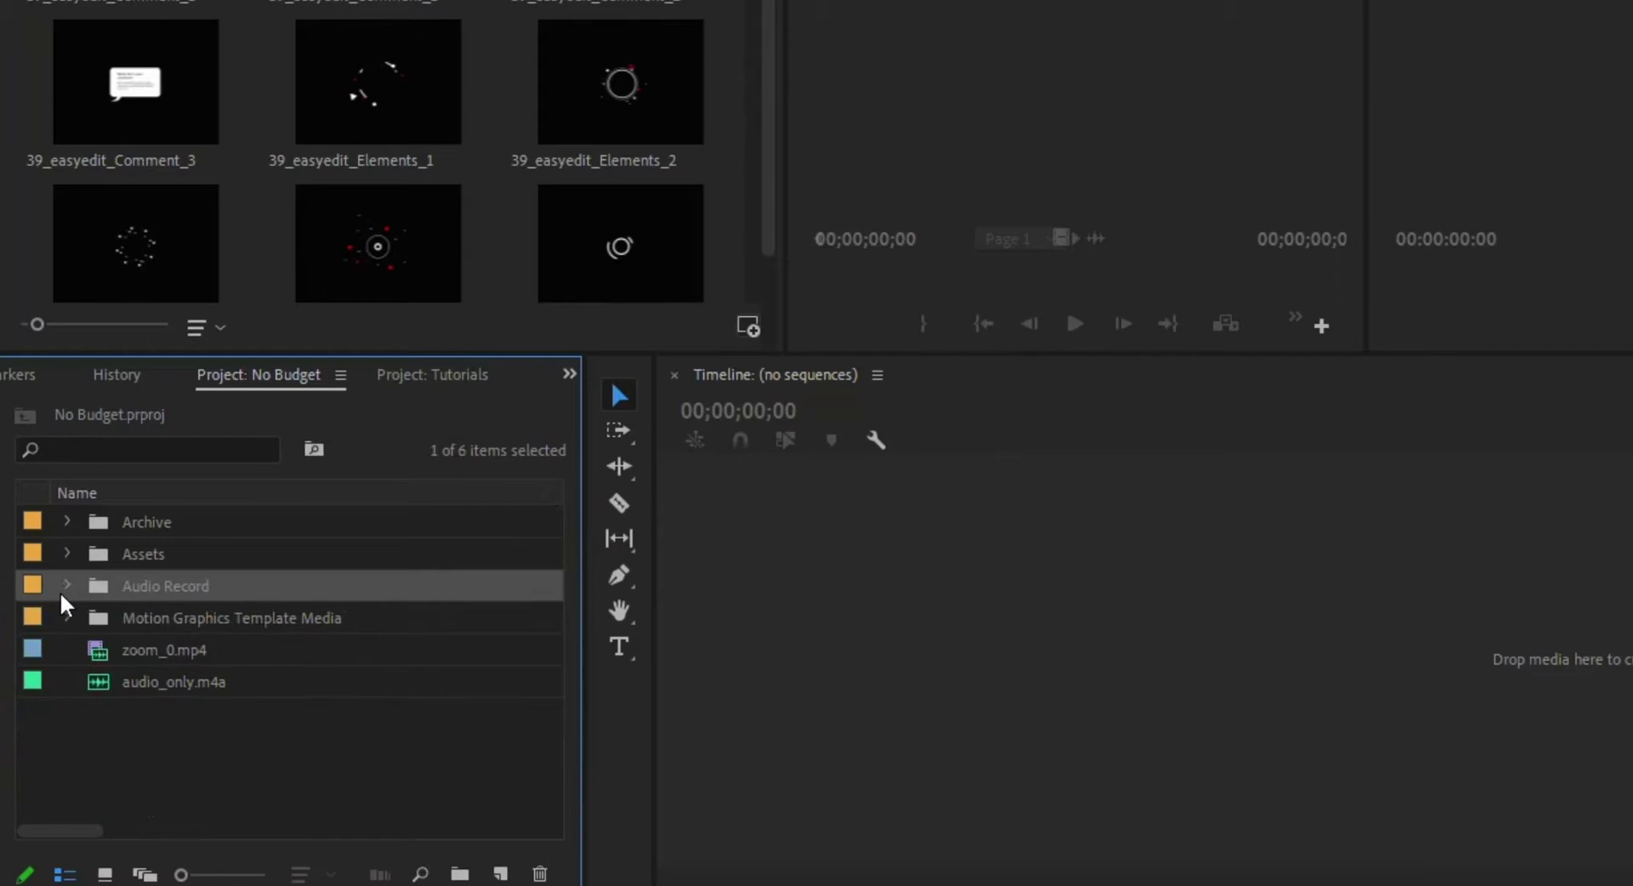
pyautogui.click(97, 679)
pyautogui.click(98, 654)
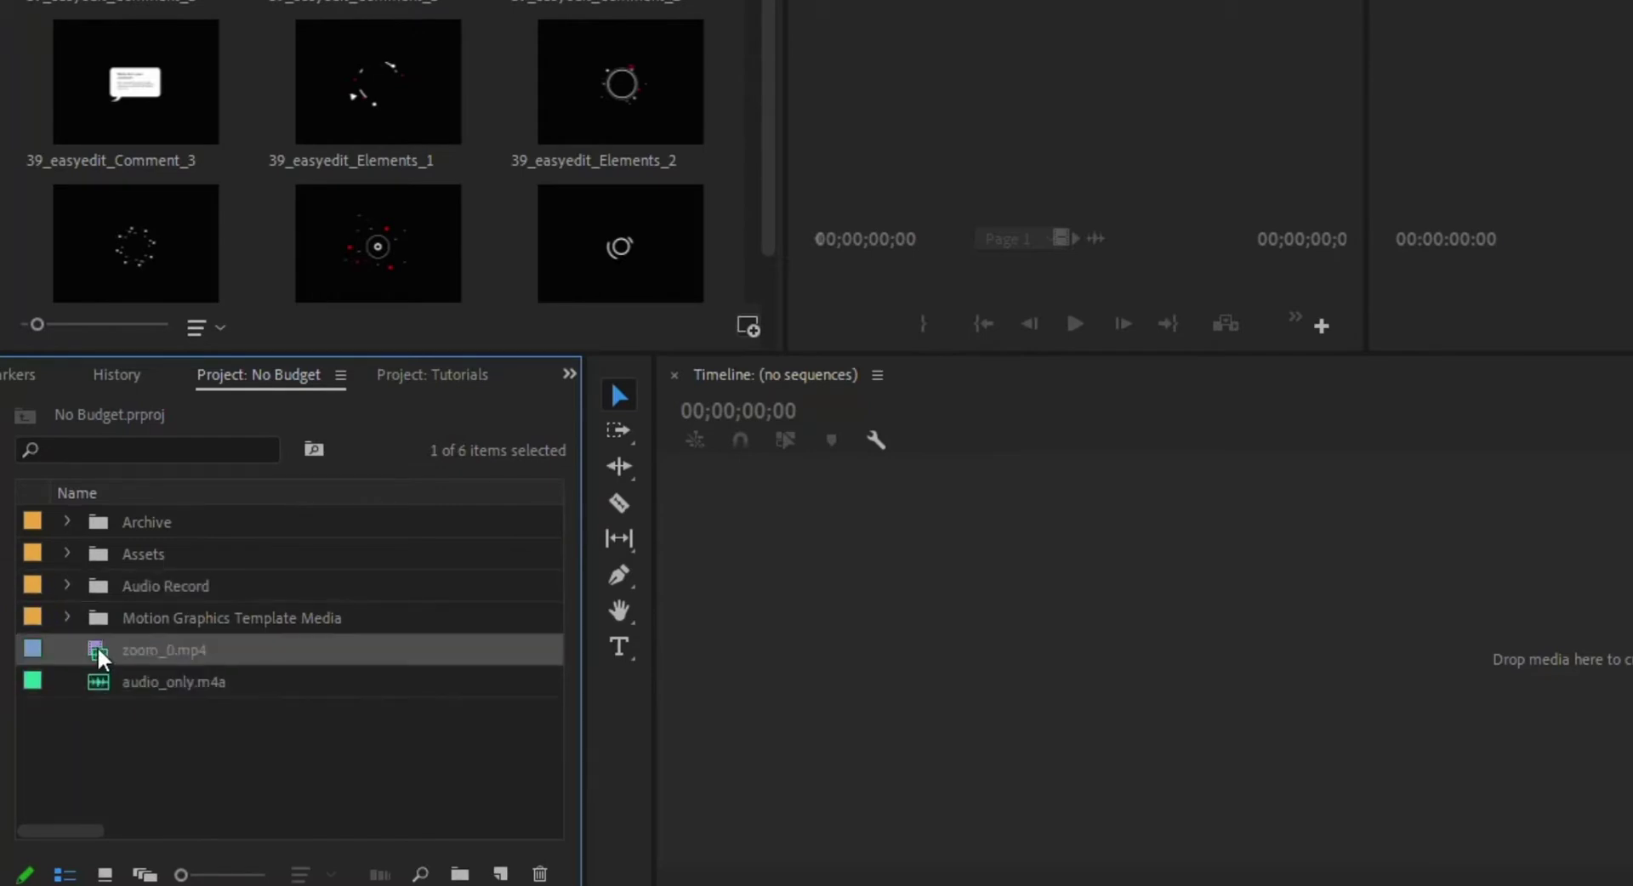
# Drop zoom_0.mp4 onto the empty timeline to create the zoom_0 sequence, then inspect the clip
pyautogui.moveTo(97, 646); pyautogui.dragTo(1161, 635)
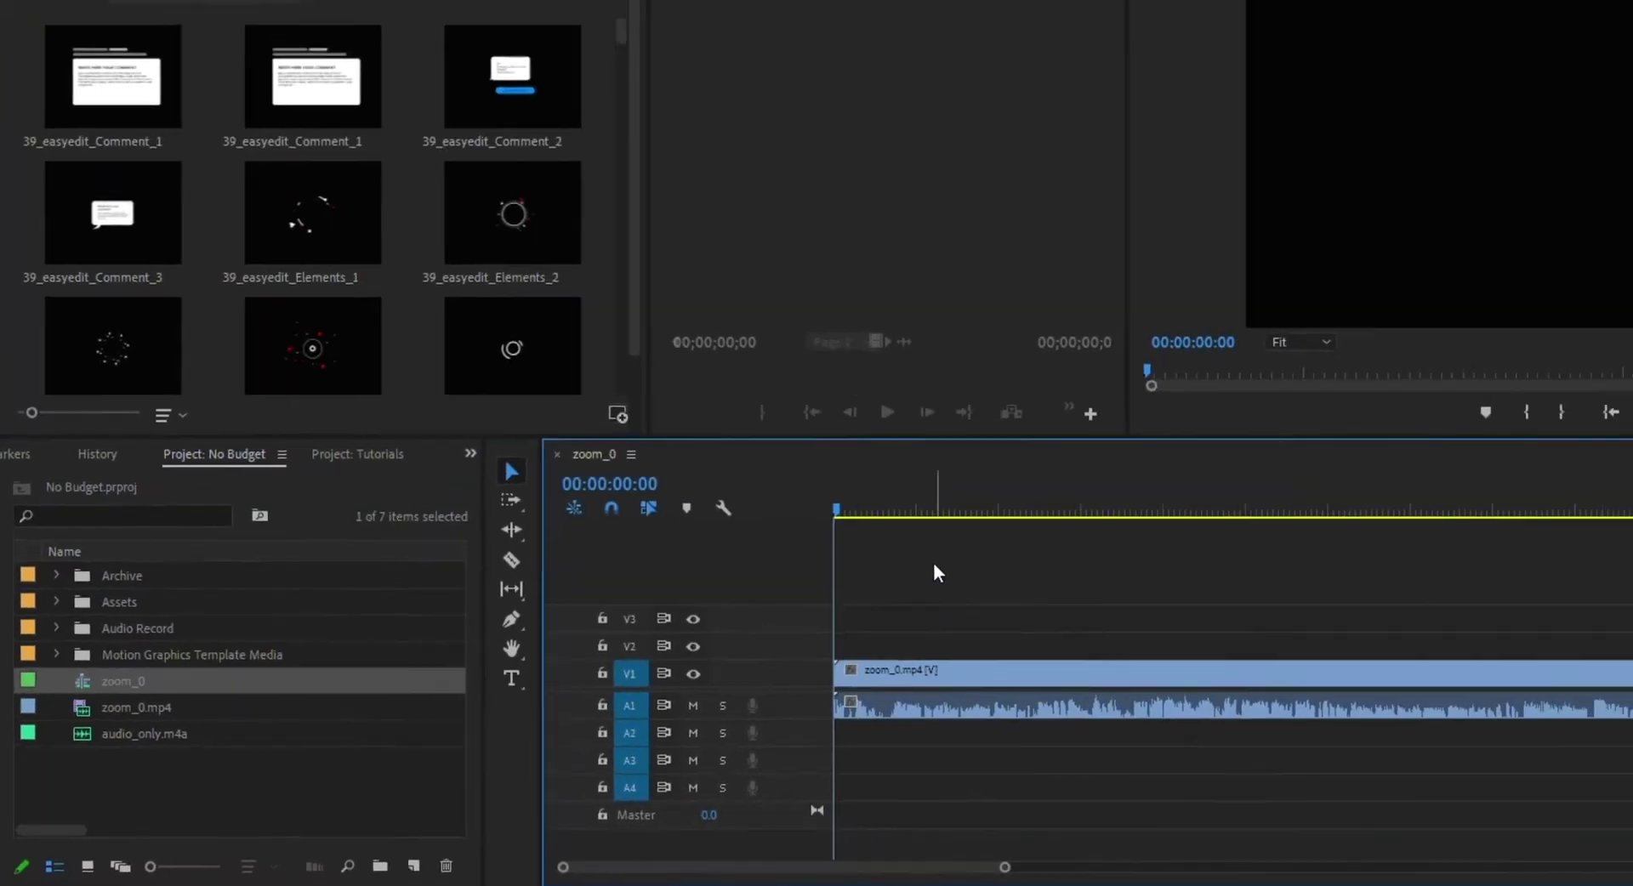
pyautogui.click(1128, 440)
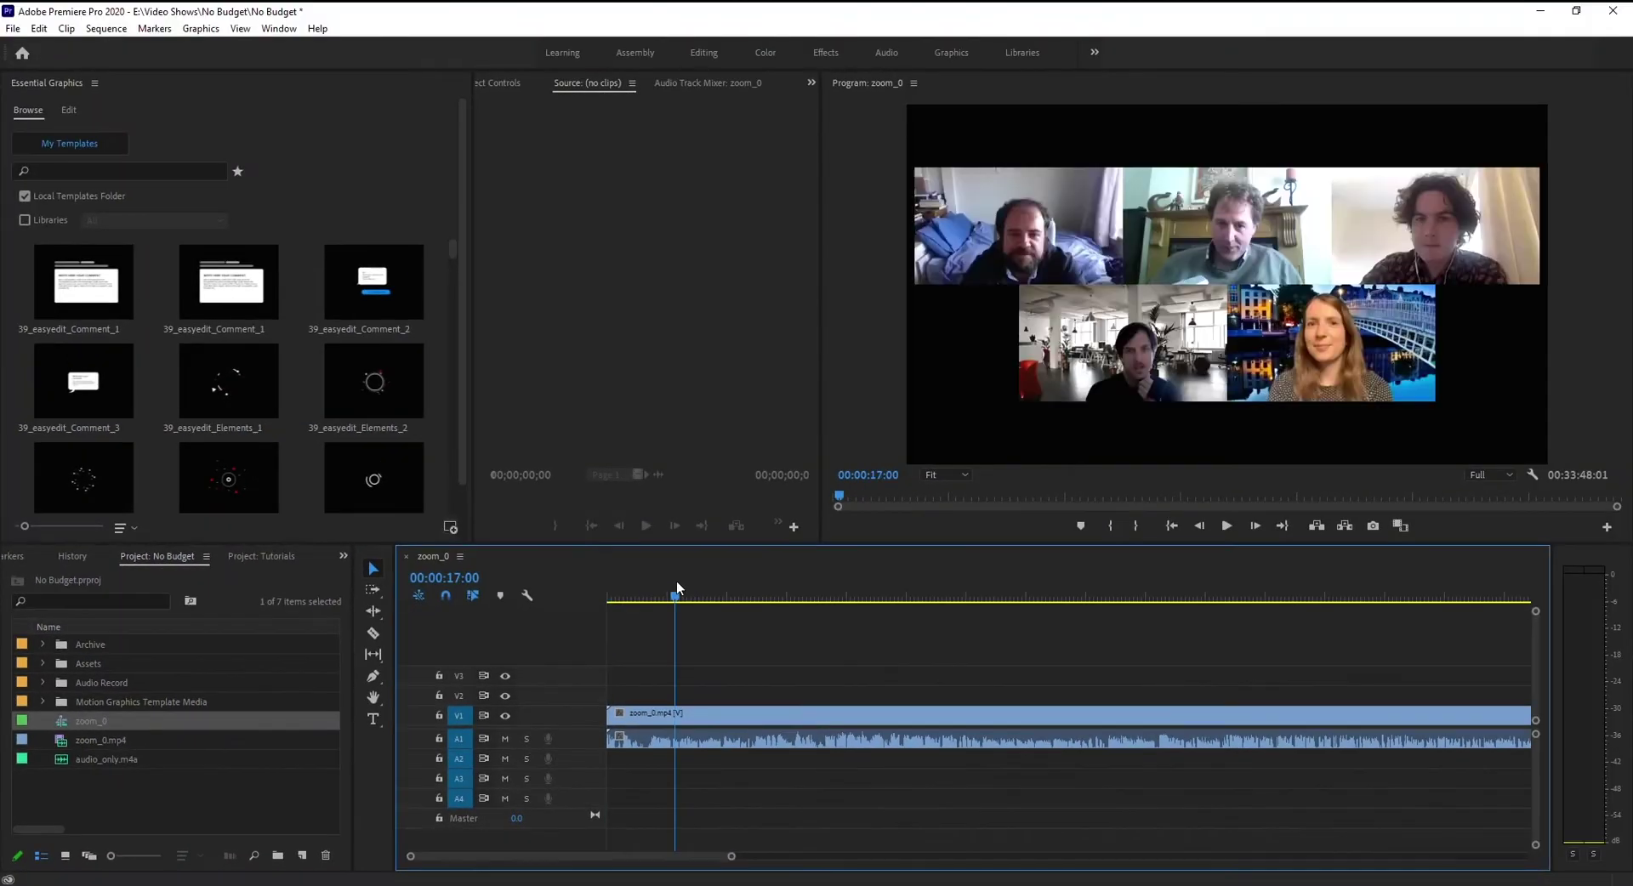
pyautogui.click(703, 737)
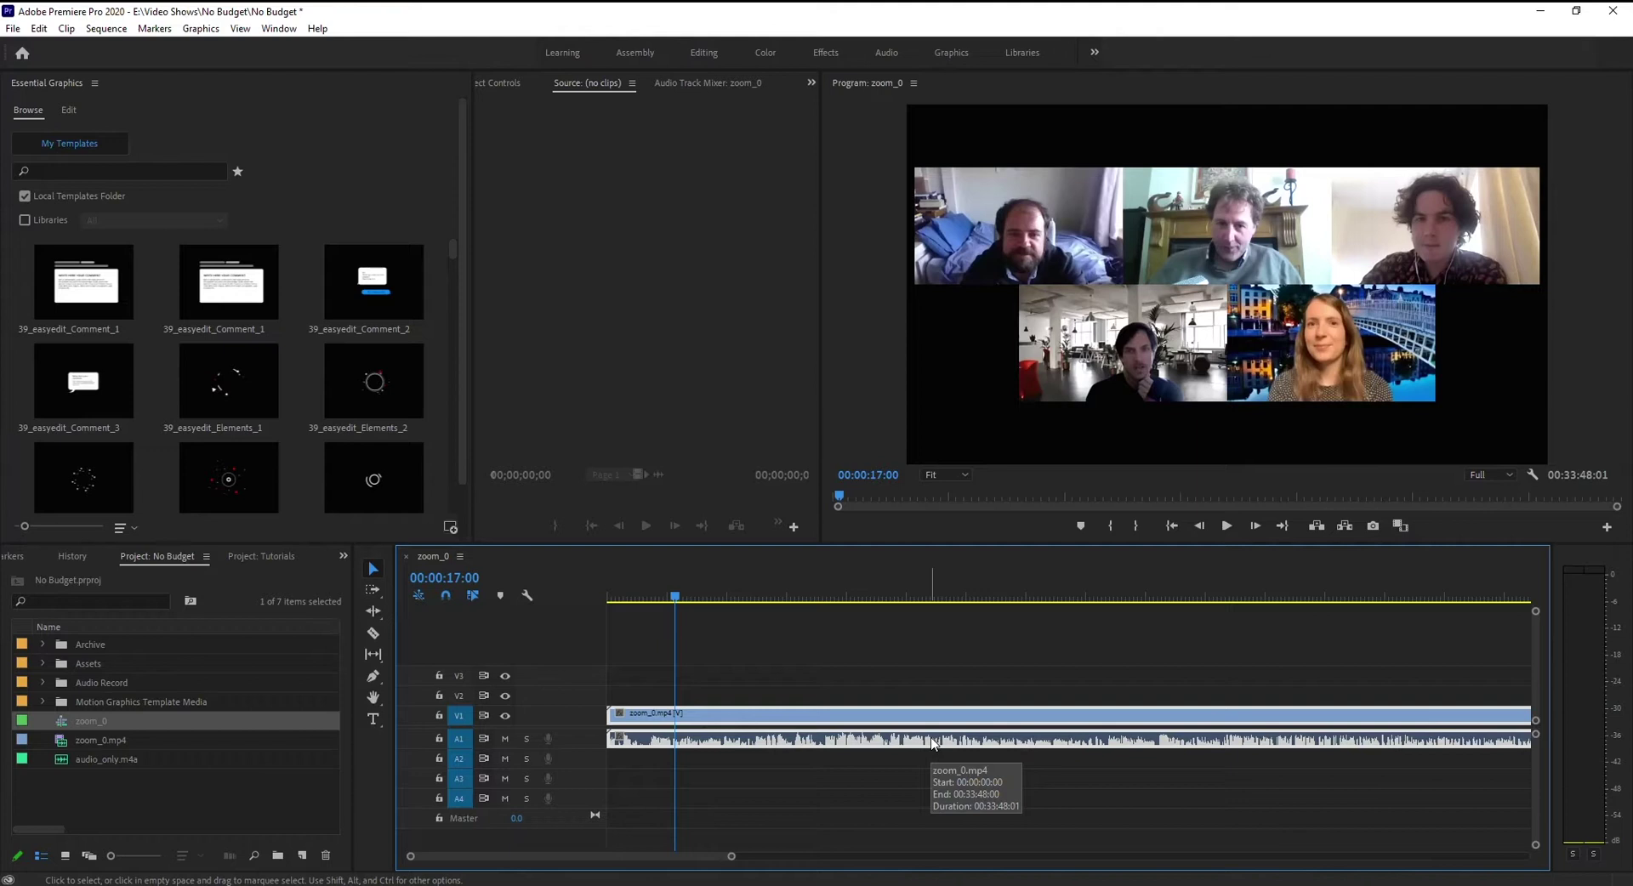
pyautogui.click(631, 772)
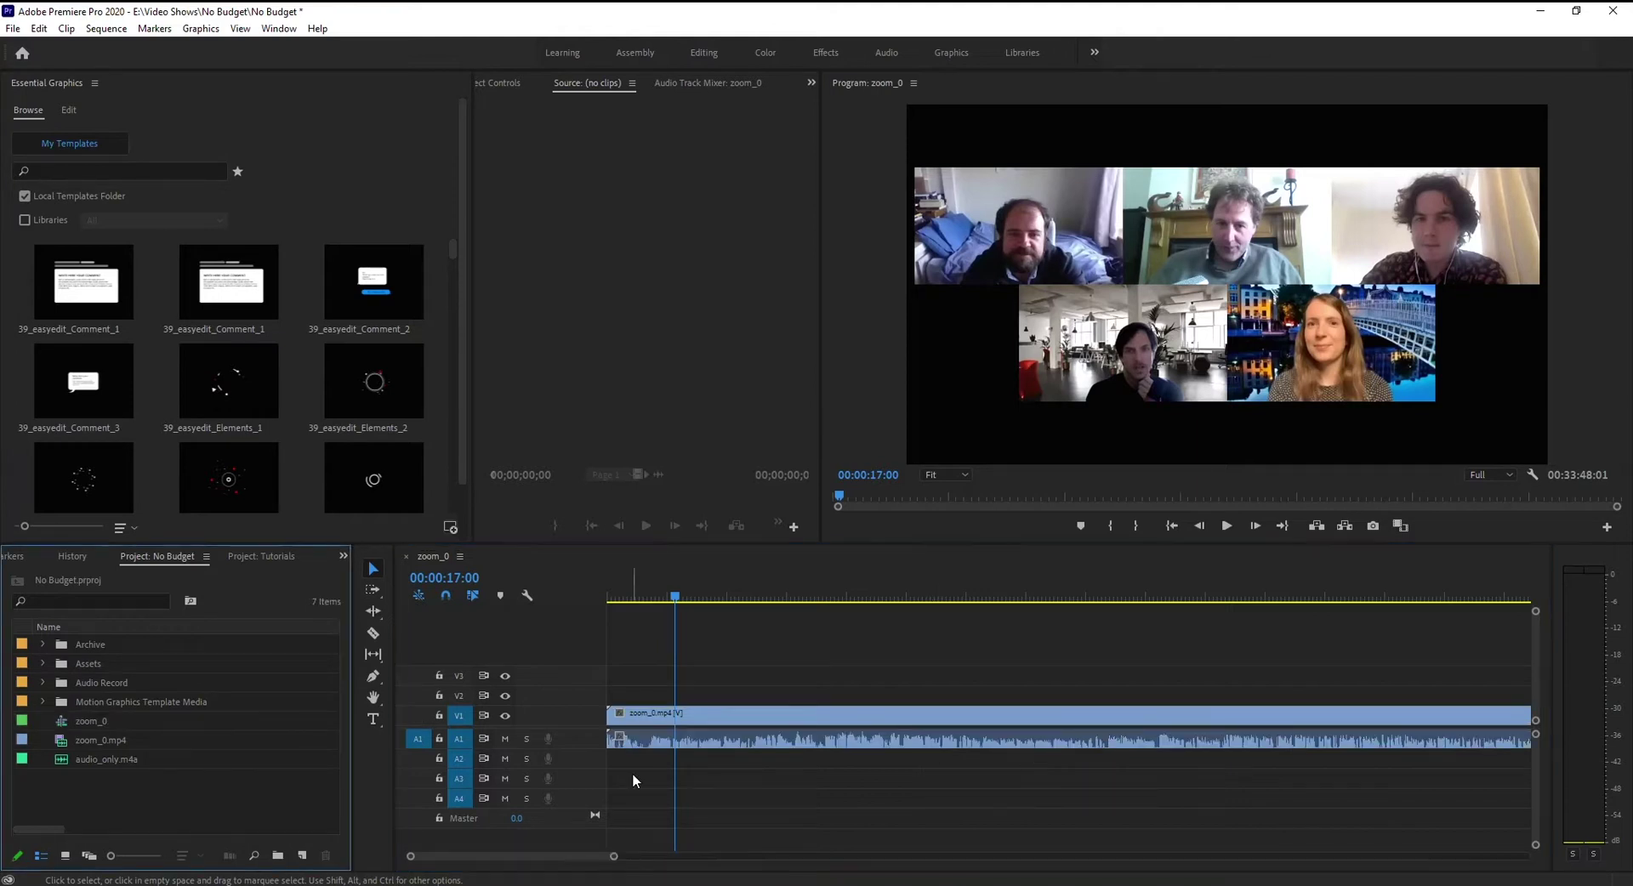
# Place two participant audio files on A2 and A3, then delete every clip from zoom_0
pyautogui.click(85, 702)
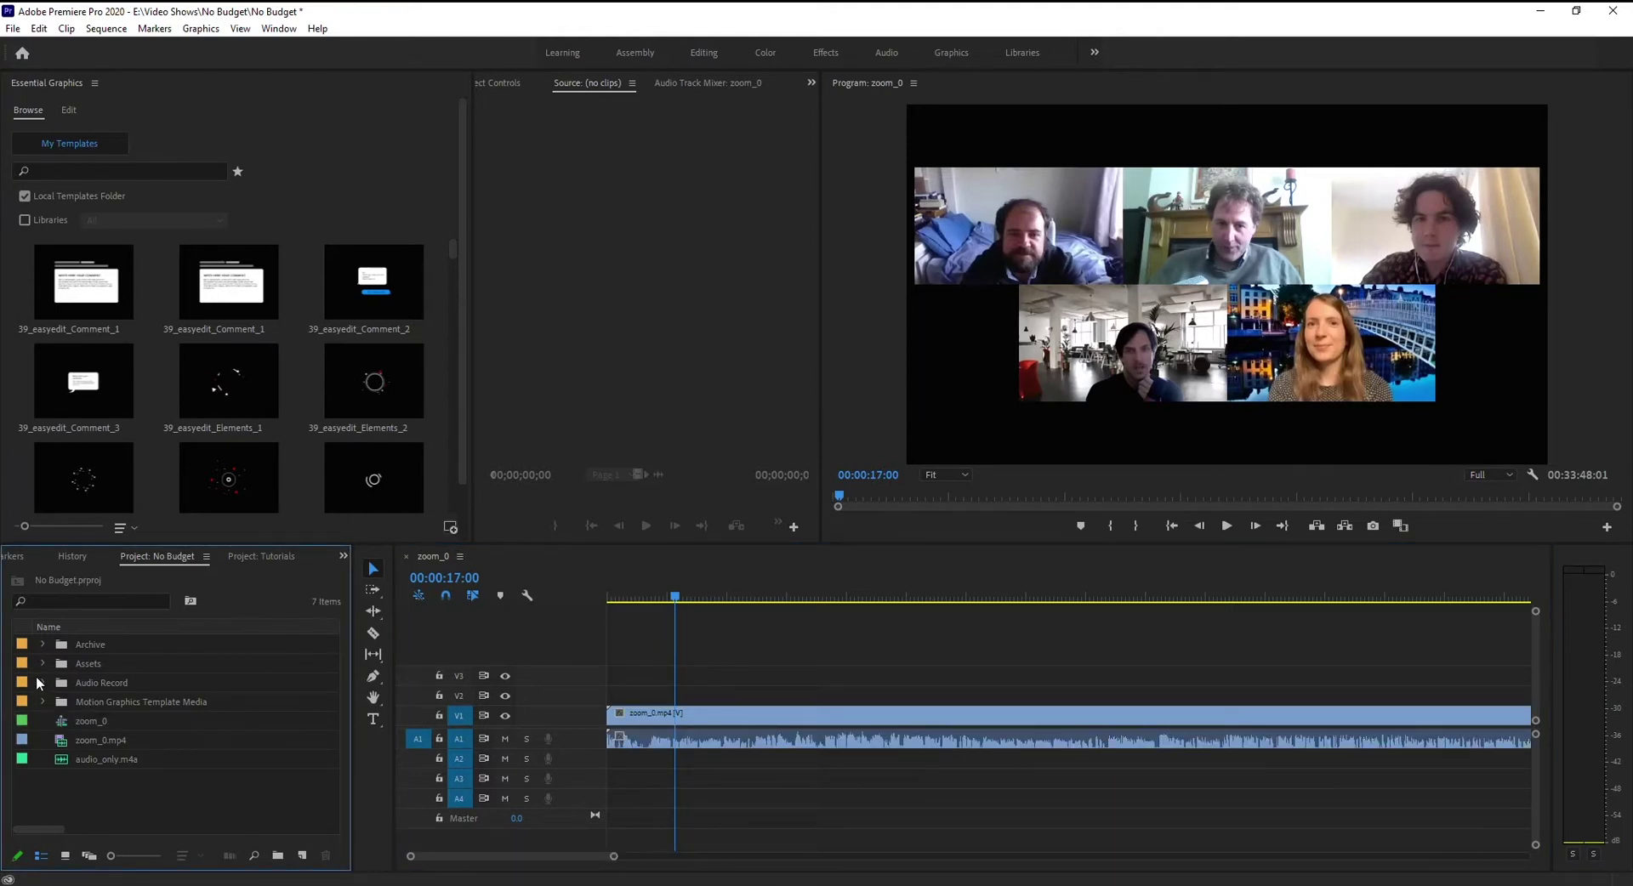
pyautogui.click(43, 682)
pyautogui.click(78, 702)
pyautogui.moveTo(376, 724); pyautogui.dragTo(616, 759)
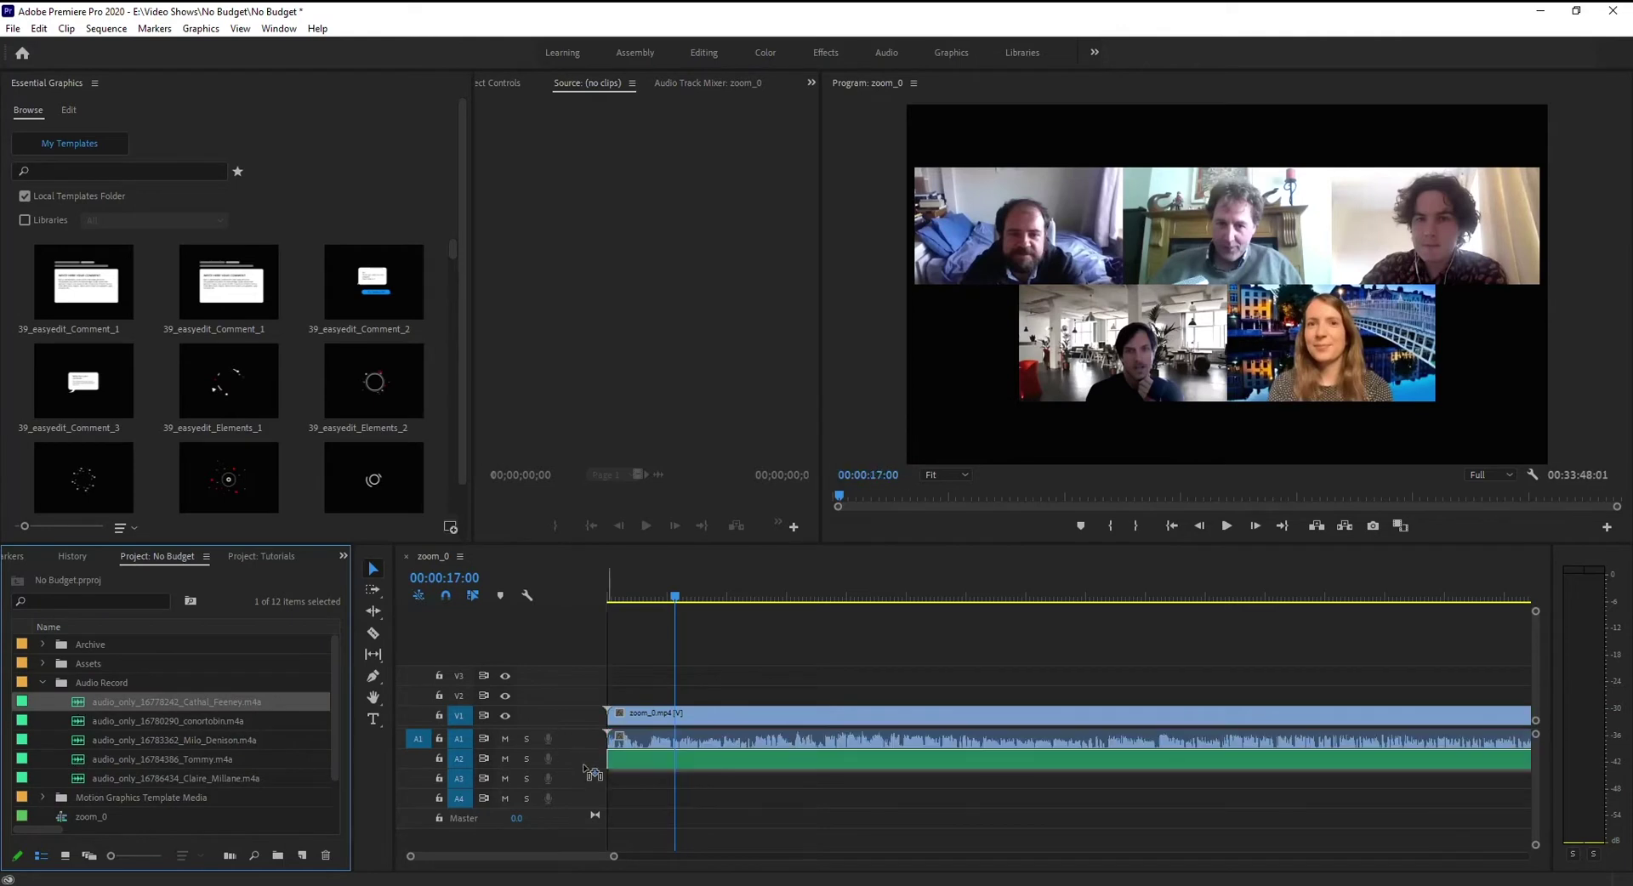
pyautogui.moveTo(102, 720); pyautogui.dragTo(599, 787)
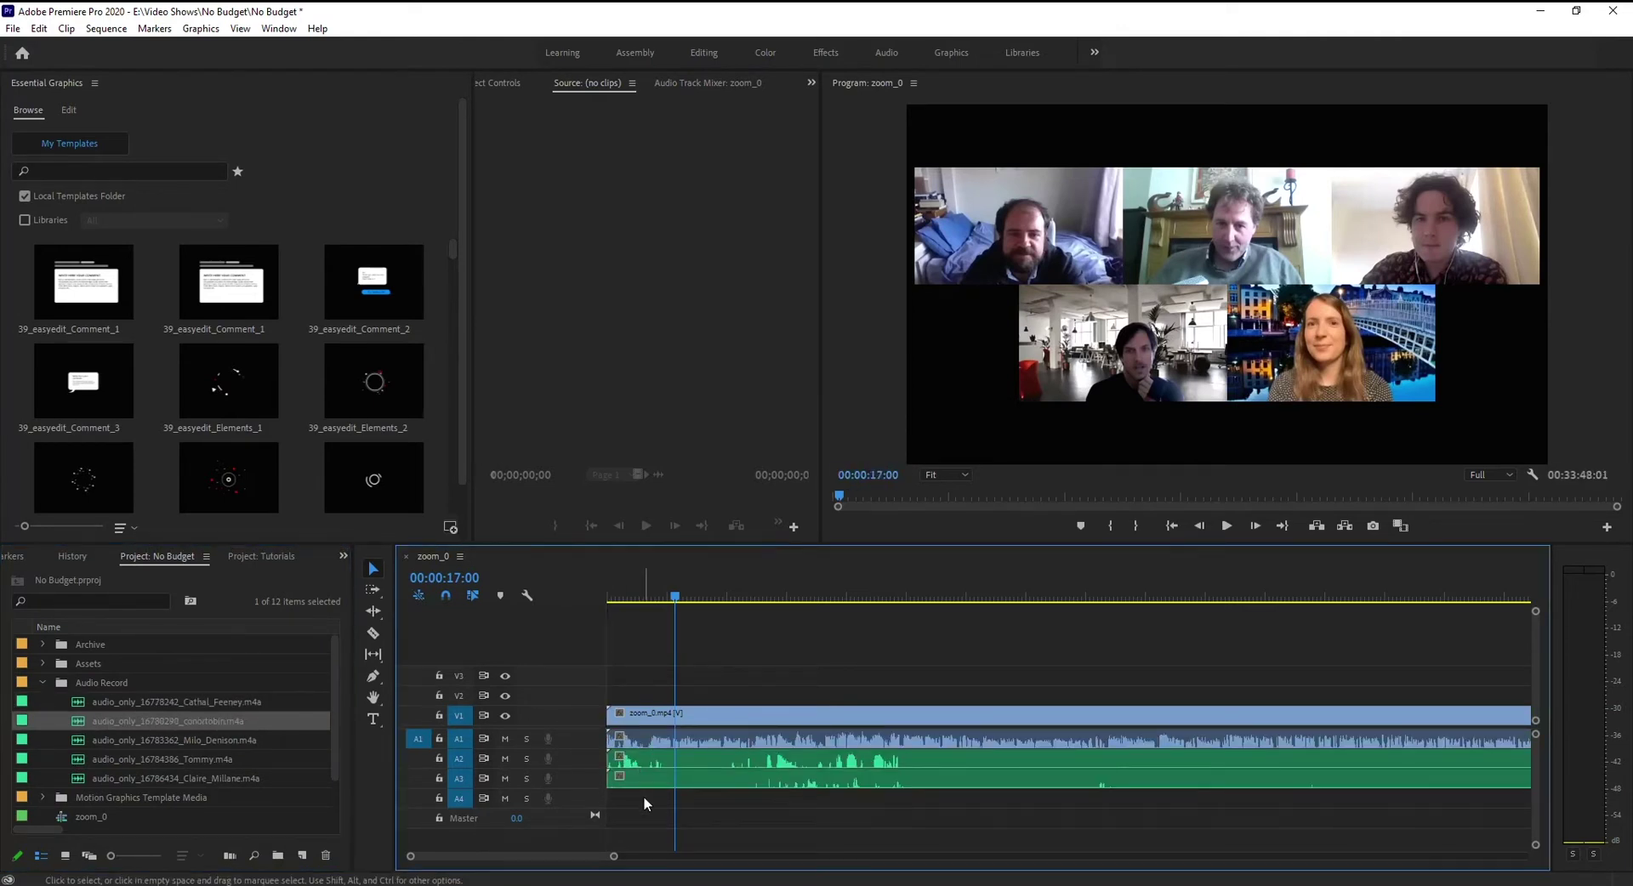
pyautogui.hotkey('ctrl', 'a')
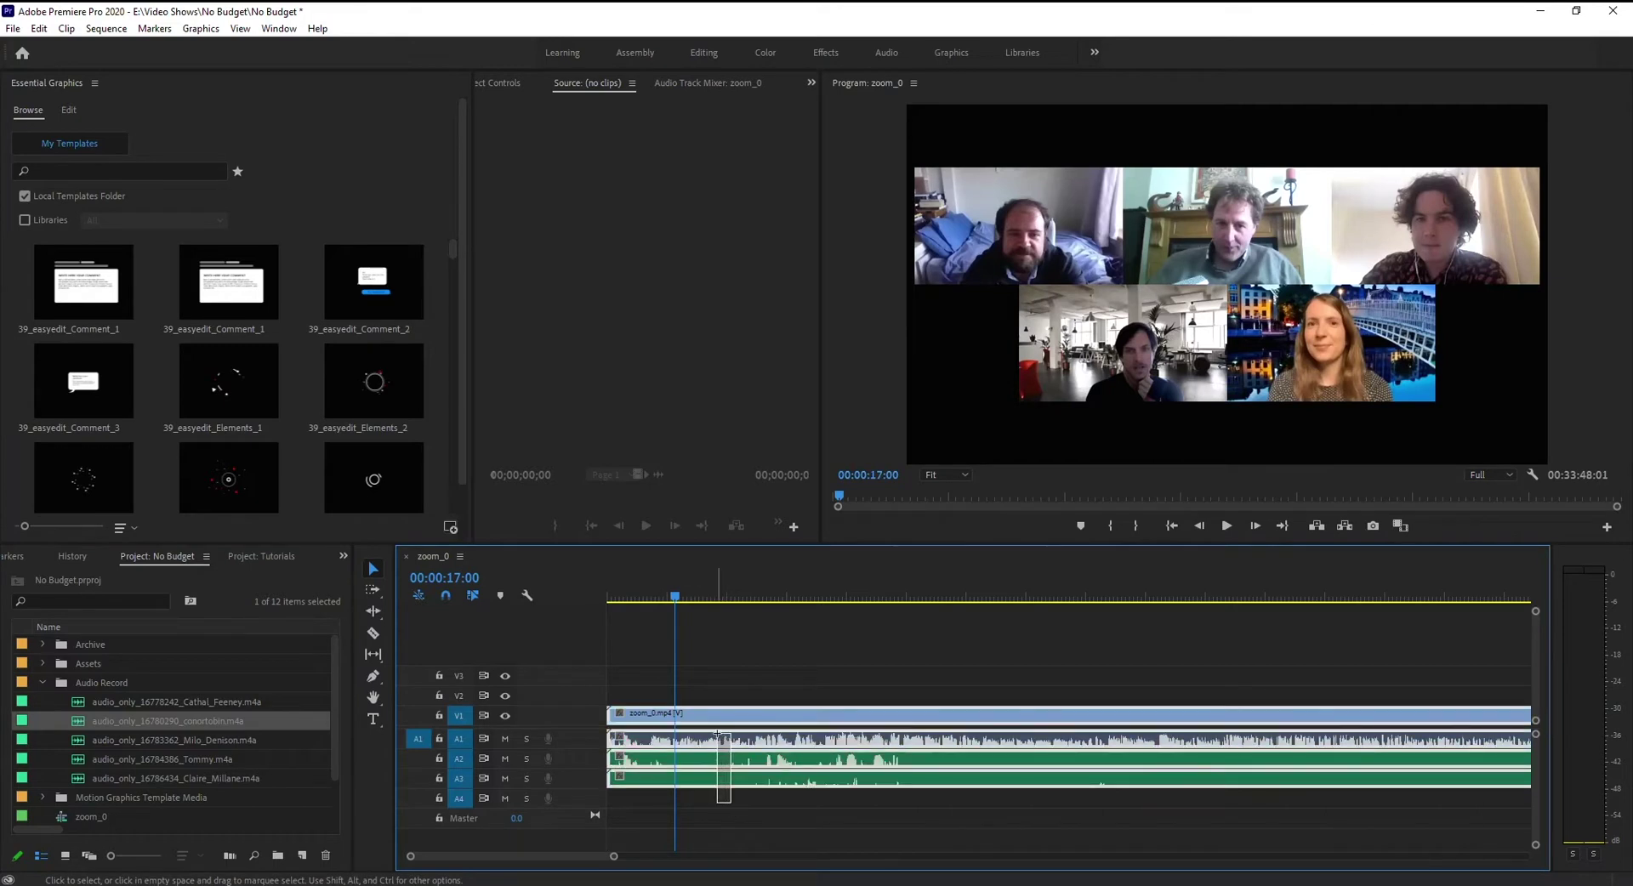
pyautogui.press('Delete')
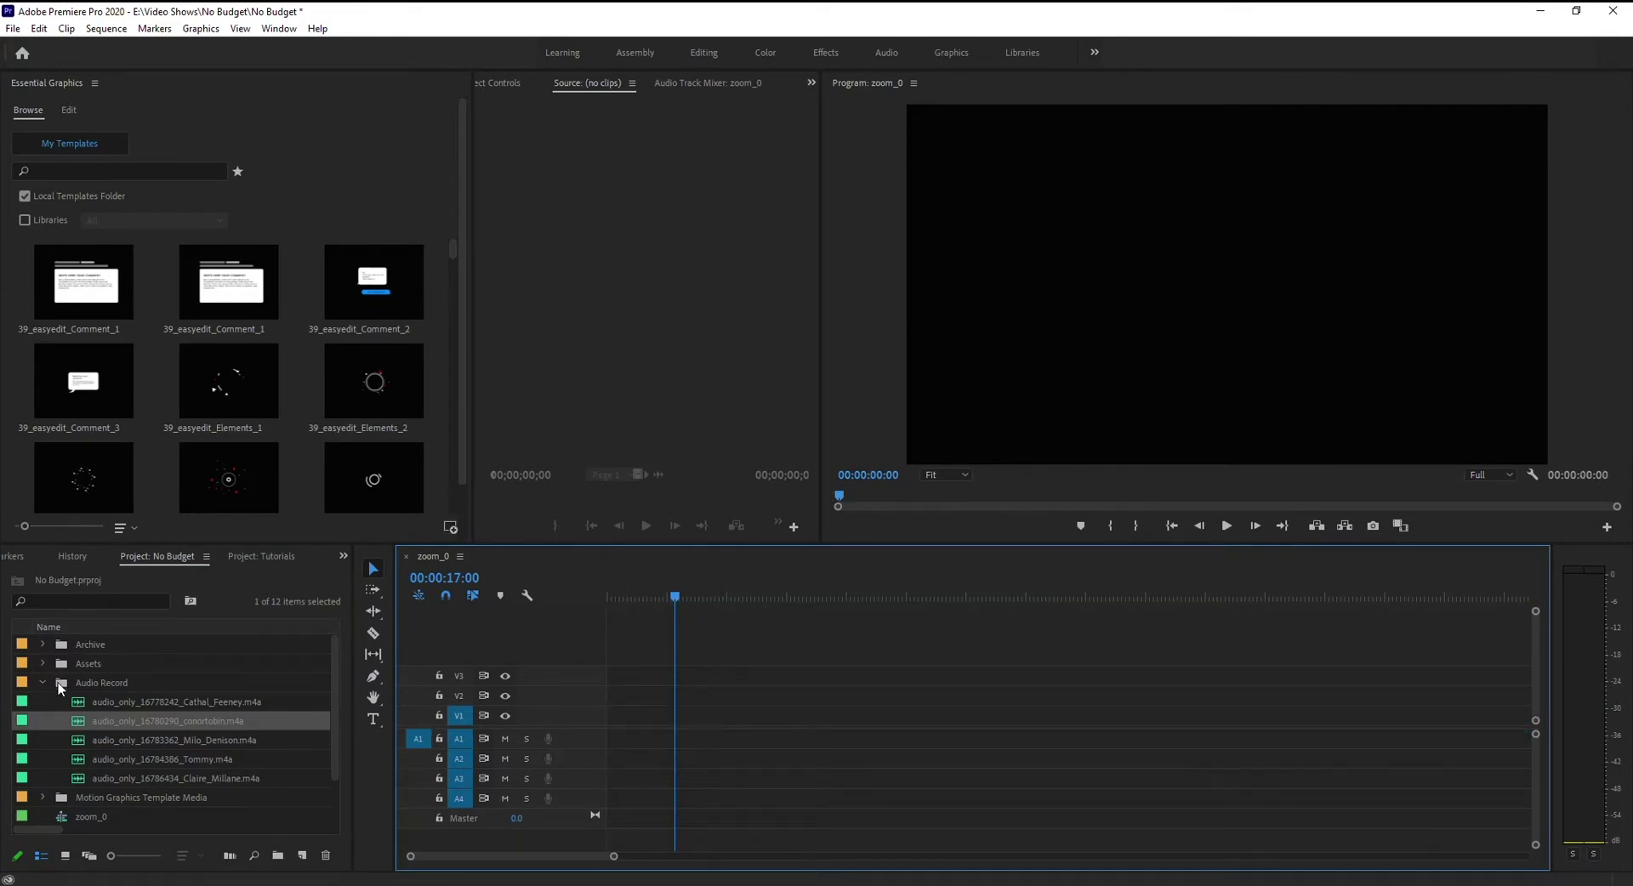
# Merge the participant audio files with zoom_0.mp4, synced by audio, into zoom_0.mp4 - Merged
pyautogui.moveTo(84, 700); pyautogui.dragTo(111, 773)
pyautogui.scroll(-1, 161, 741)
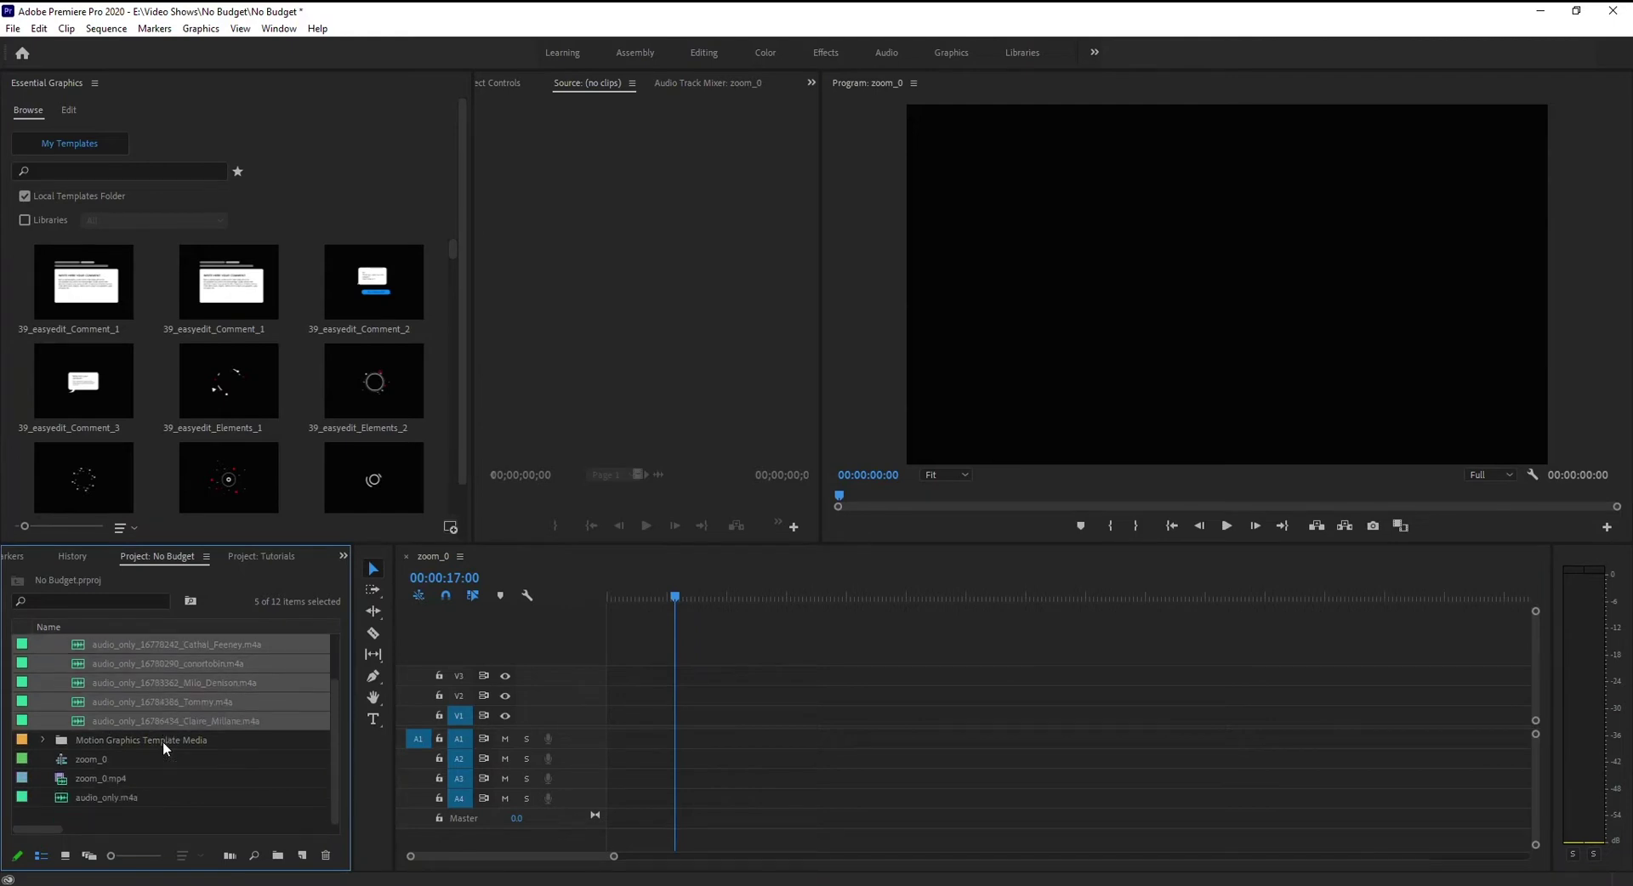
pyautogui.keyDown('ctrl'); pyautogui.click(64, 783); pyautogui.keyUp('ctrl')
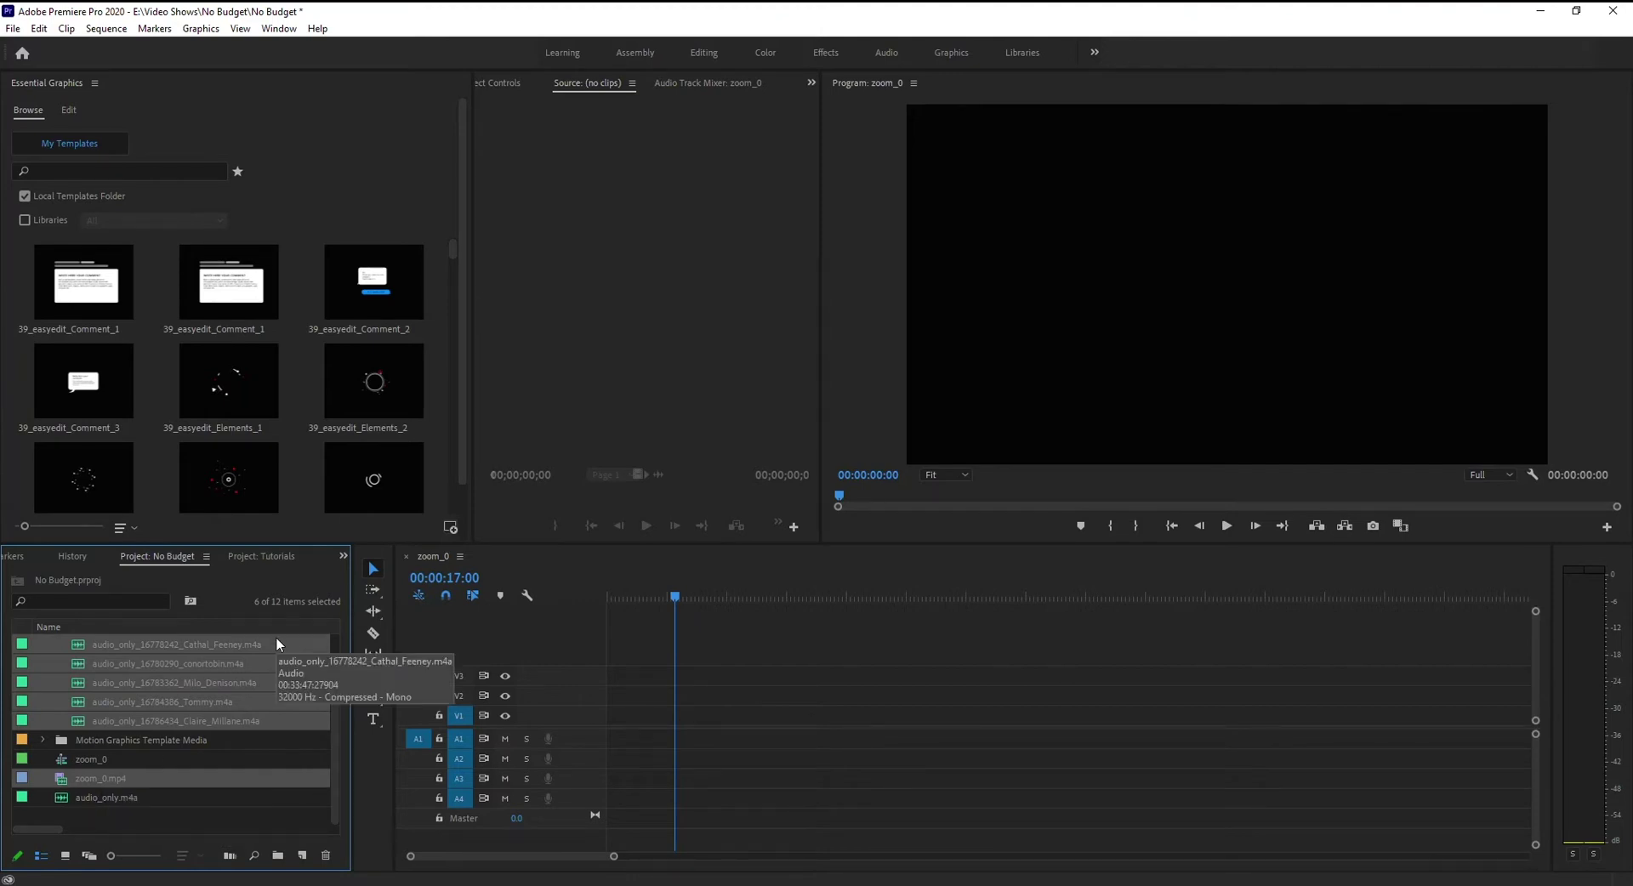
pyautogui.rightClick(168, 665)
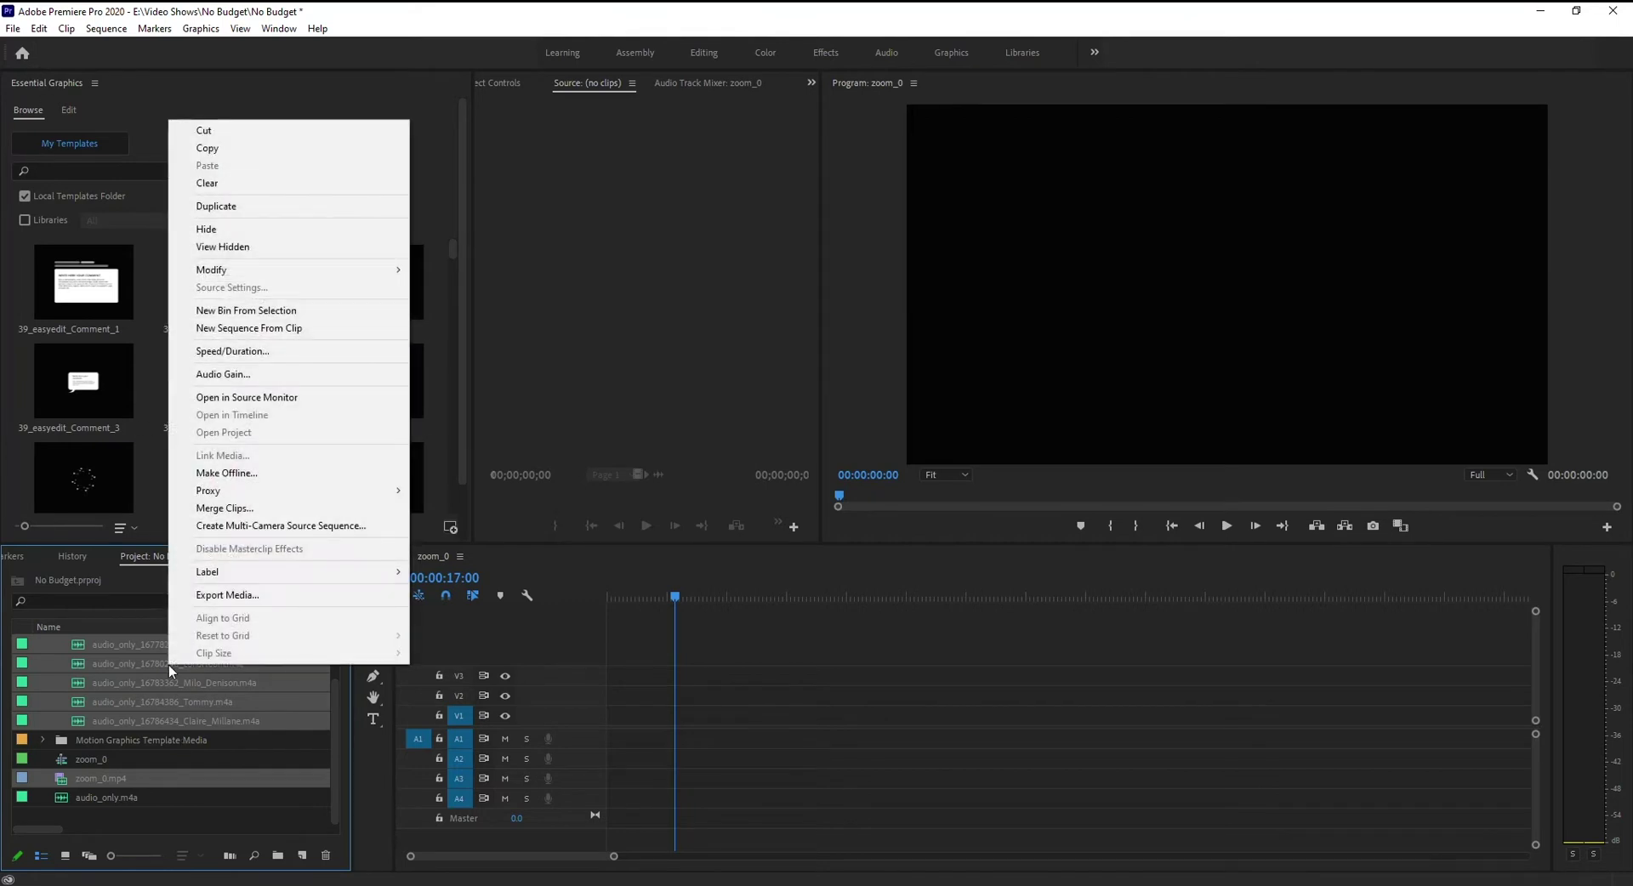
pyautogui.click(255, 515)
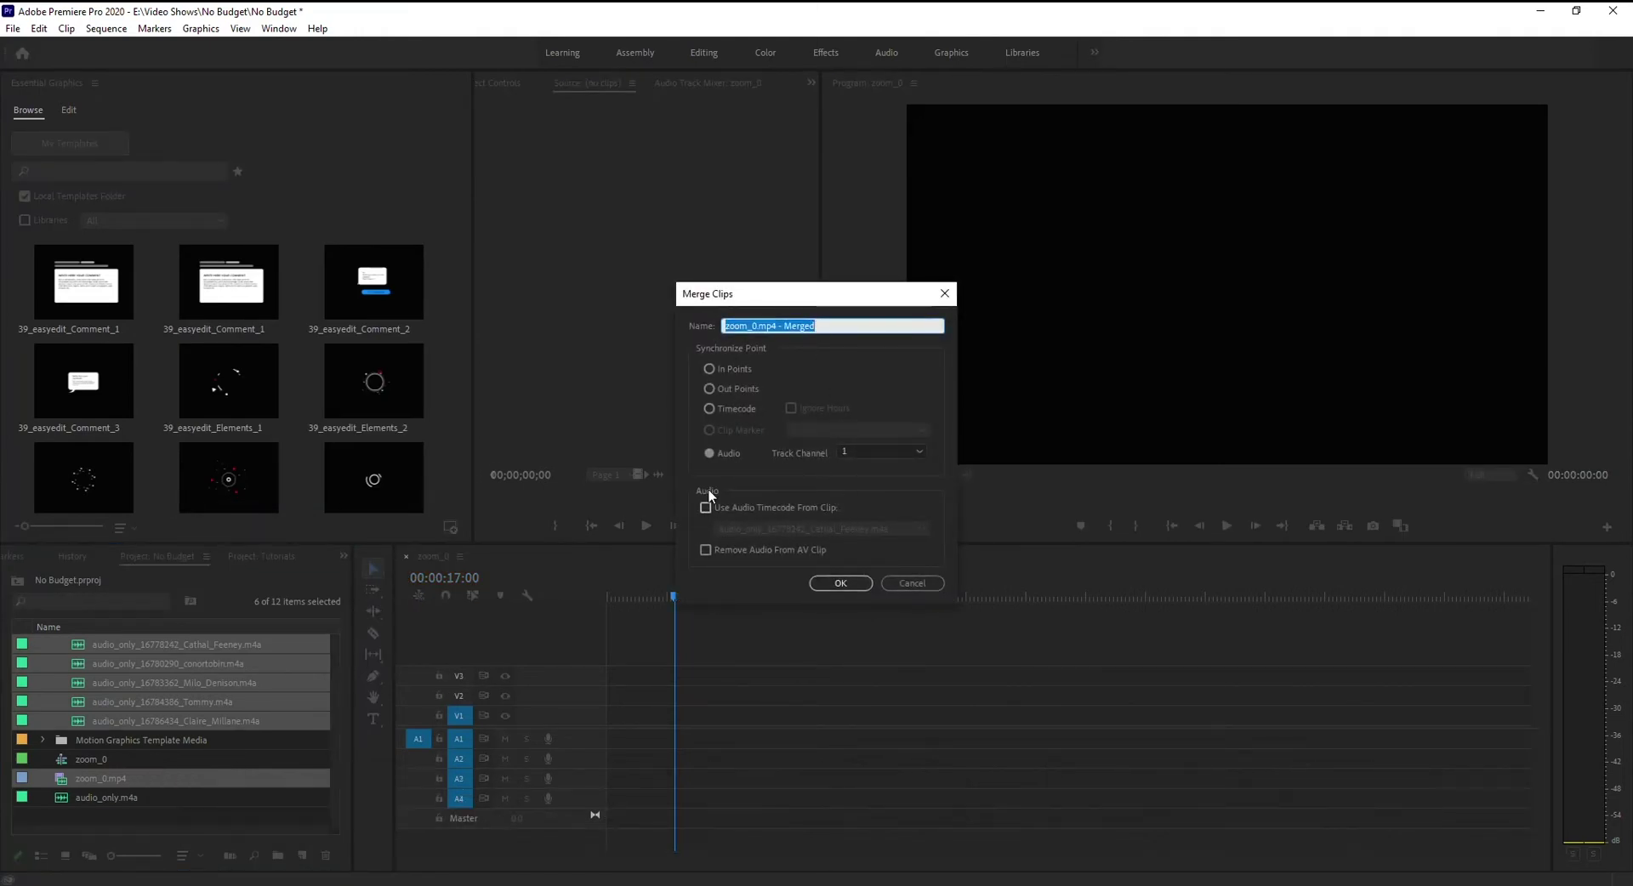
pyautogui.click(819, 585)
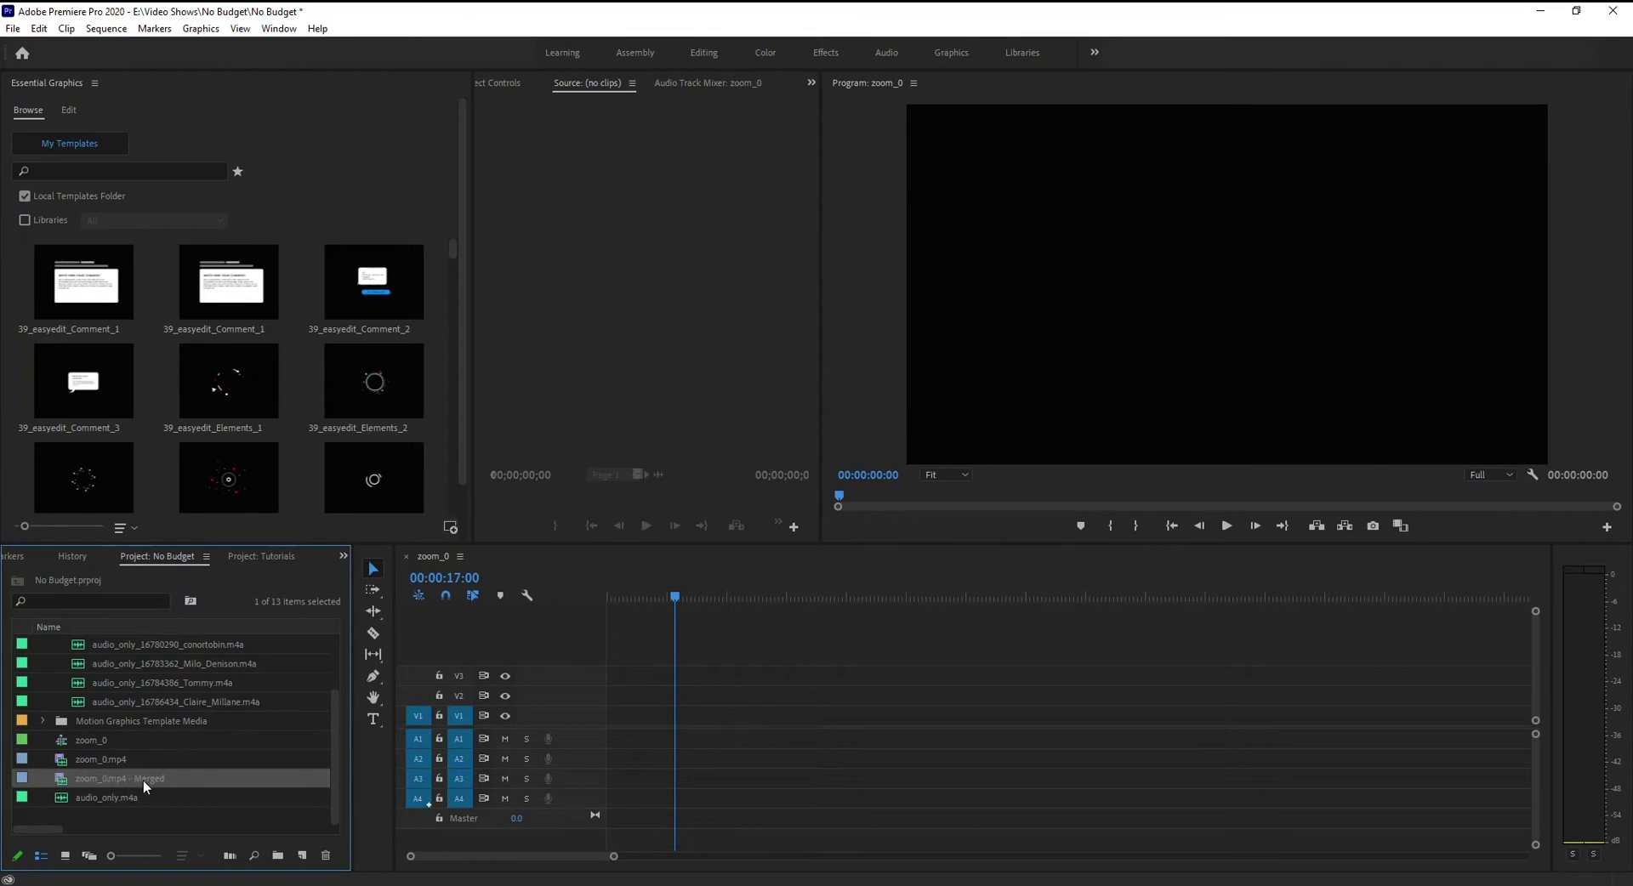
# Place zoom_0.mp4 - Merged on the zoom_0 timeline and preview it at 00:00:35:00
pyautogui.moveTo(63, 779); pyautogui.dragTo(532, 724)
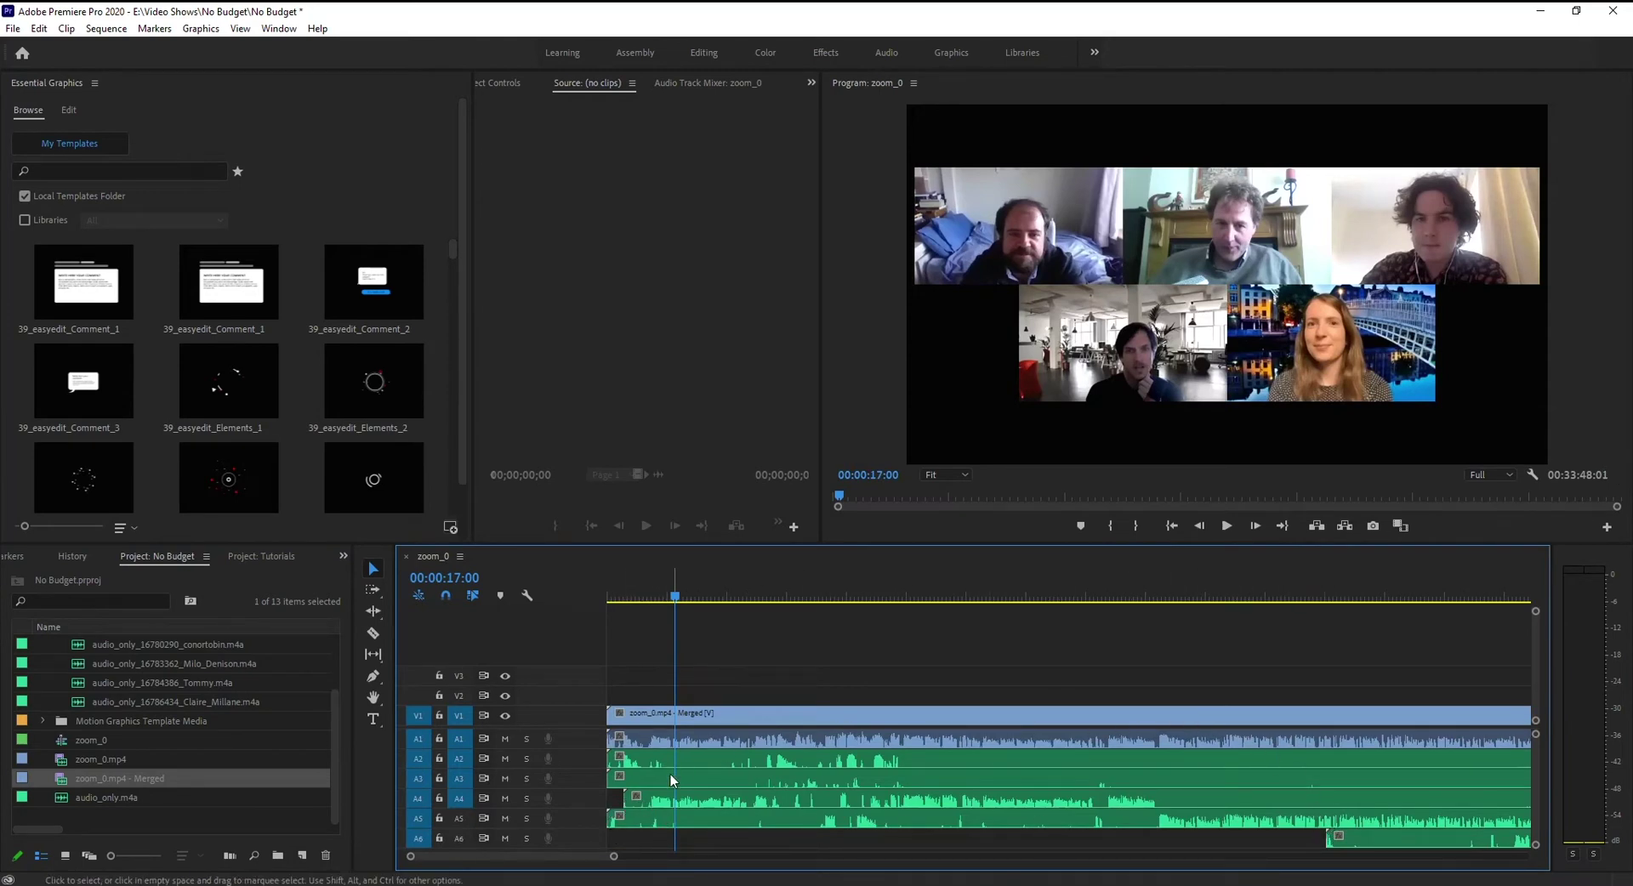
pyautogui.click(749, 840)
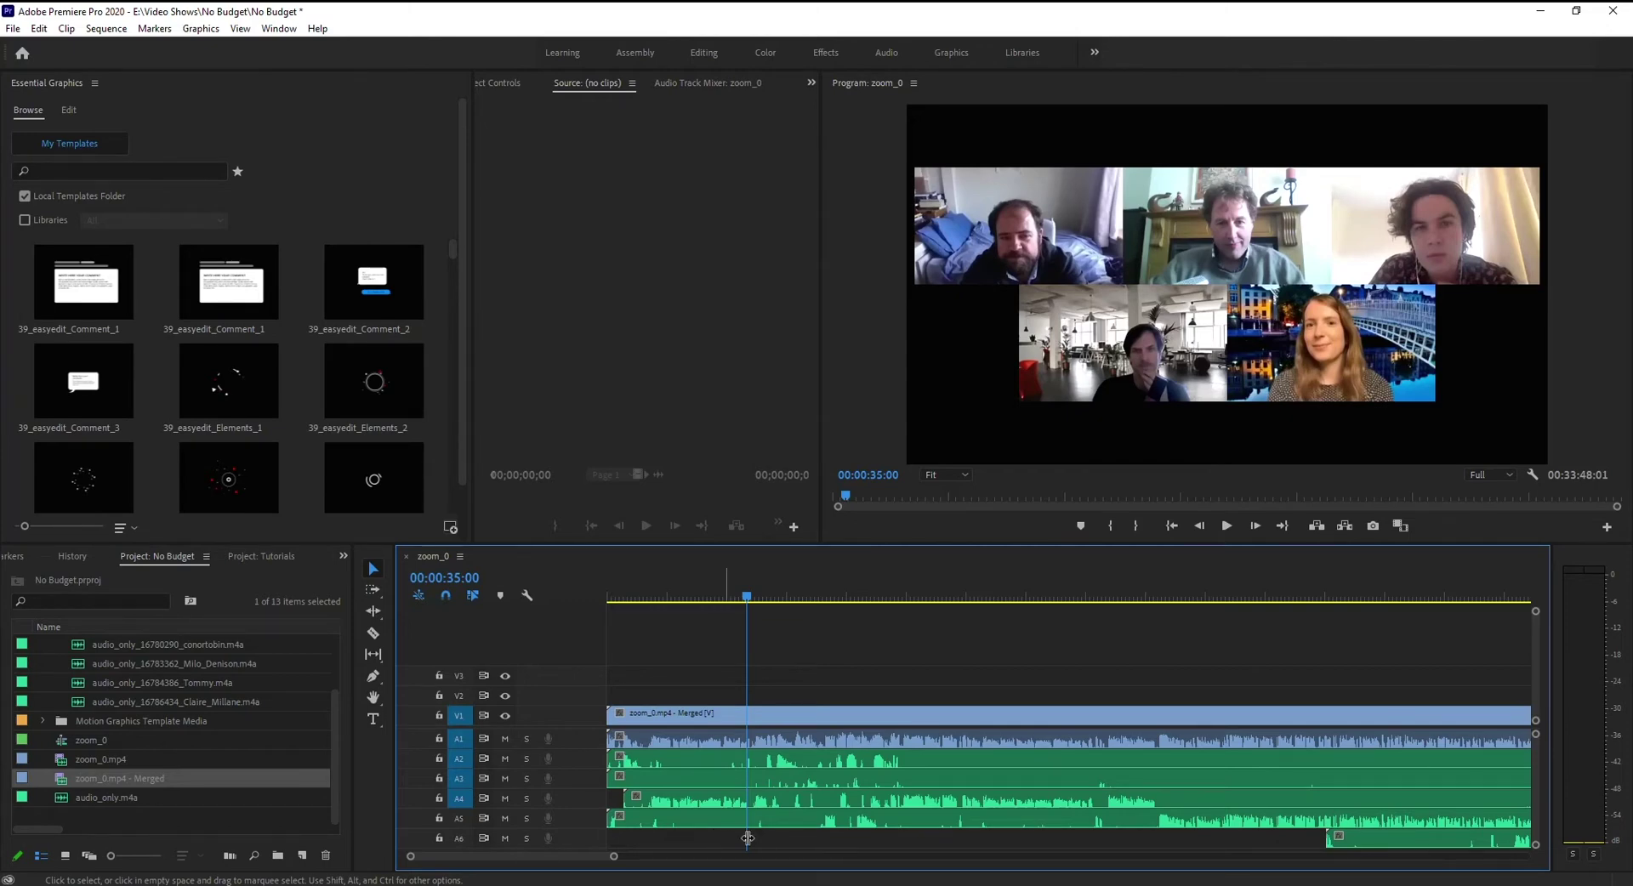
pyautogui.click(1349, 840)
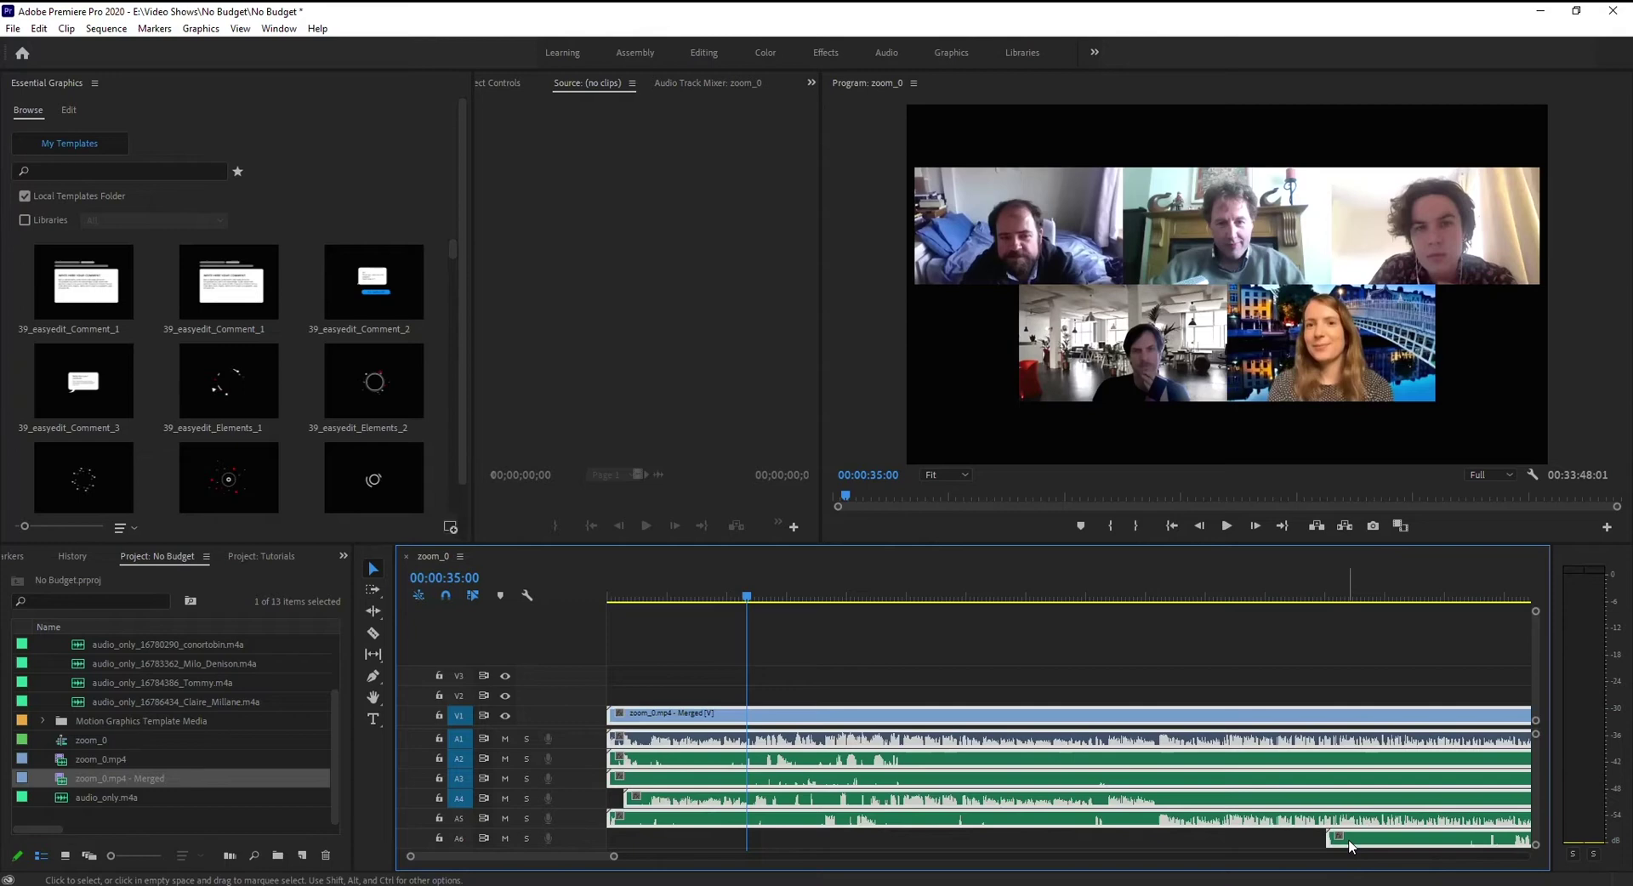
pyautogui.click(1295, 839)
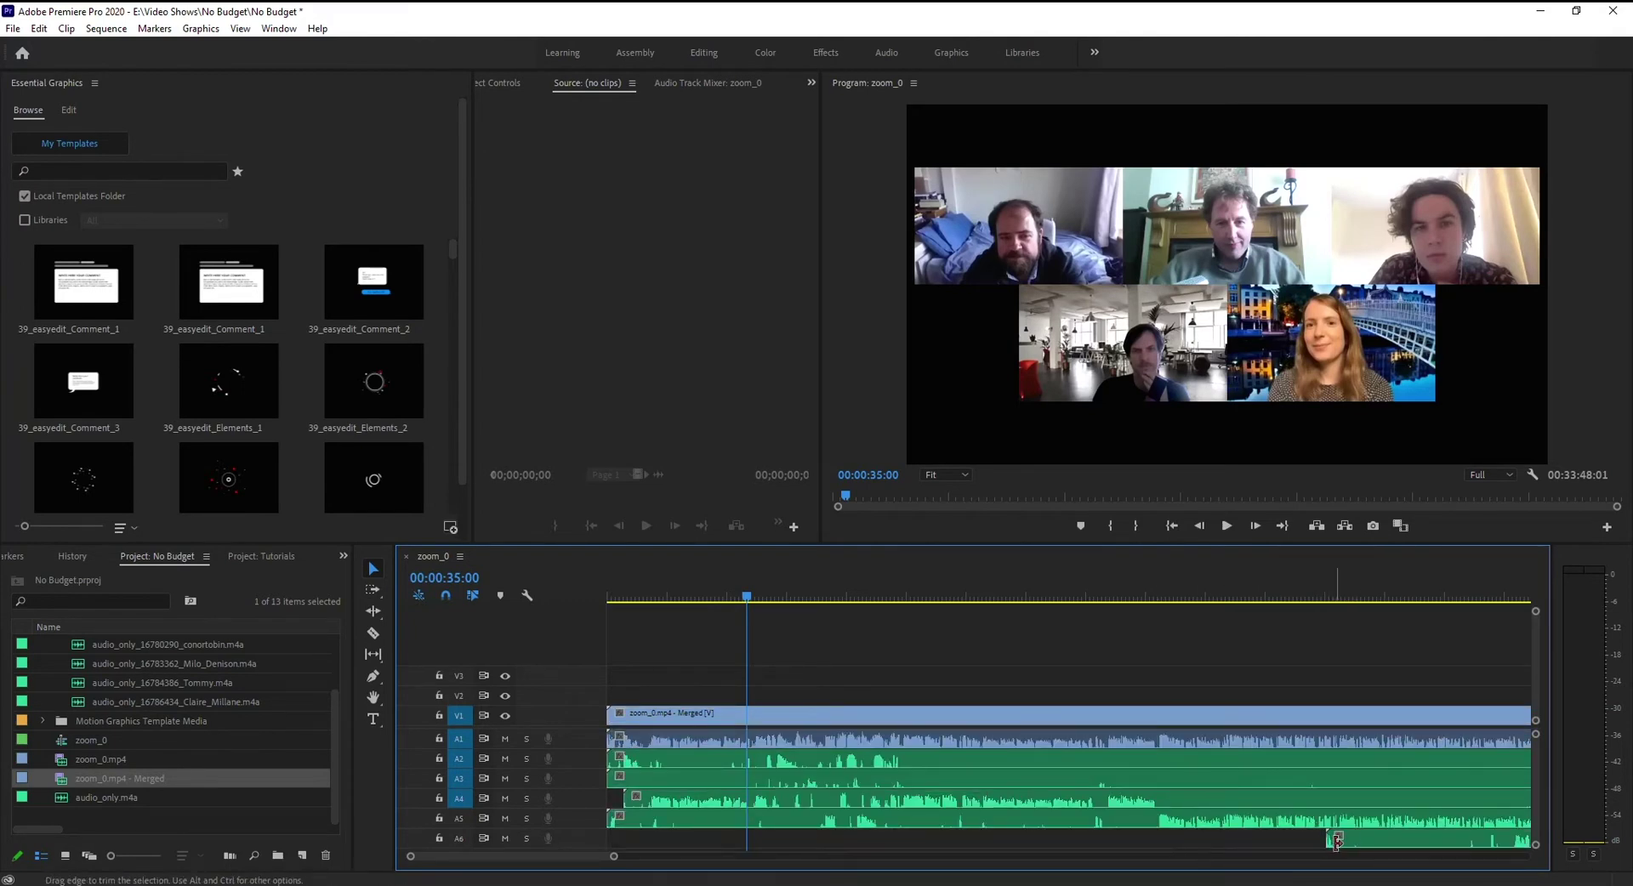
pyautogui.click(808, 763)
pyautogui.rightClick(810, 763)
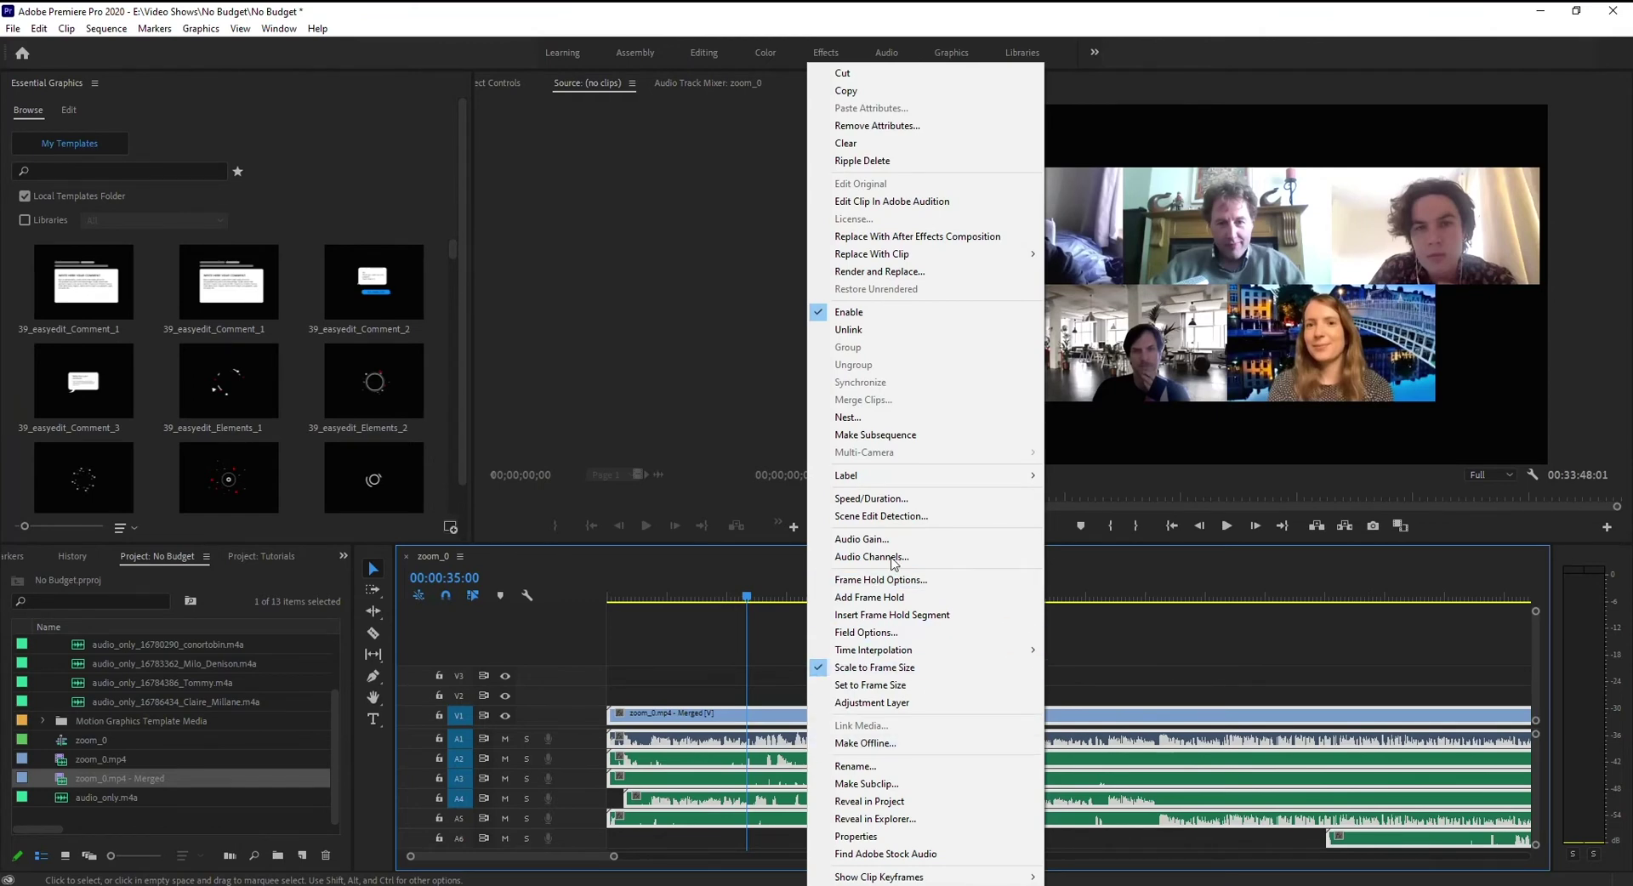
pyautogui.click(876, 334)
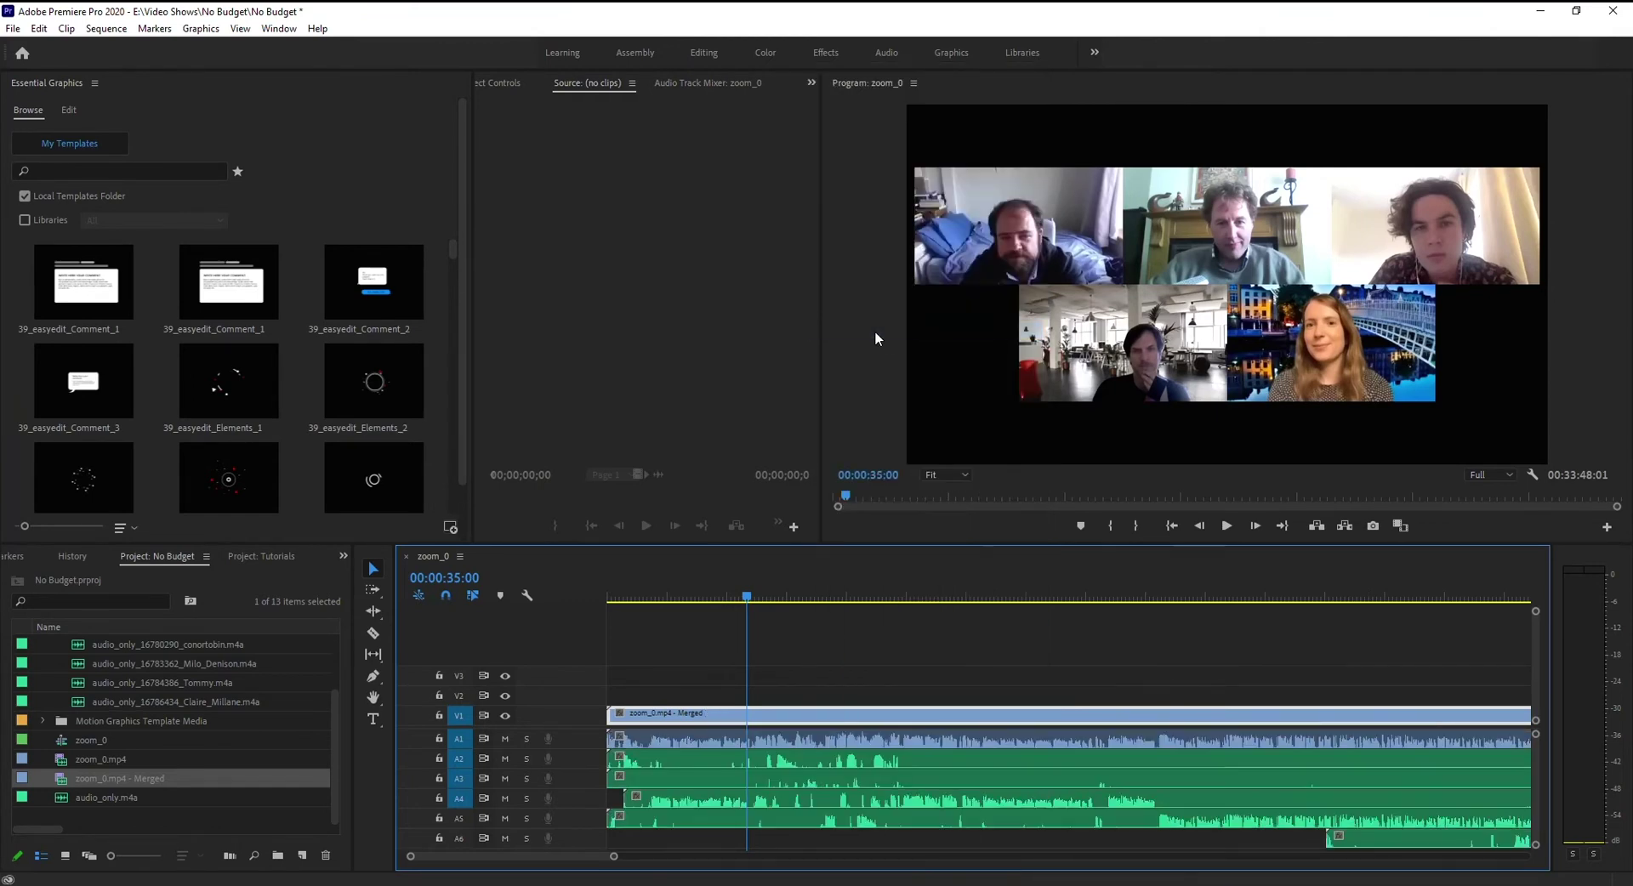
pyautogui.moveTo(1360, 842)
pyautogui.mouseDown()
pyautogui.moveTo(1317, 849)
pyautogui.moveTo(1329, 838)
pyautogui.mouseUp()
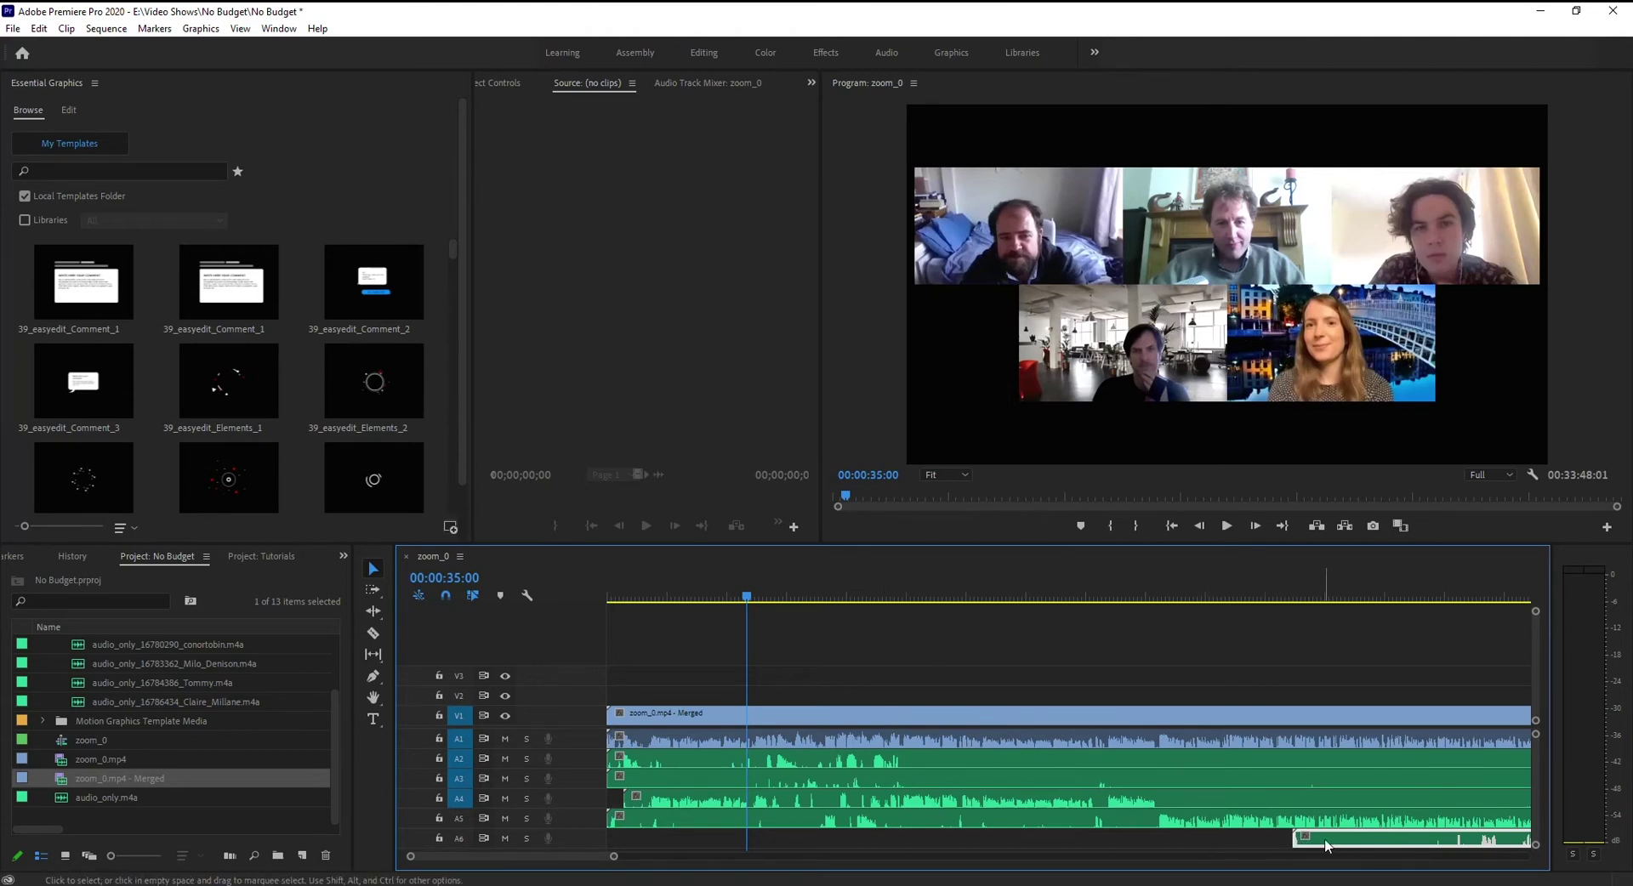
pyautogui.moveTo(1327, 845); pyautogui.dragTo(1361, 845)
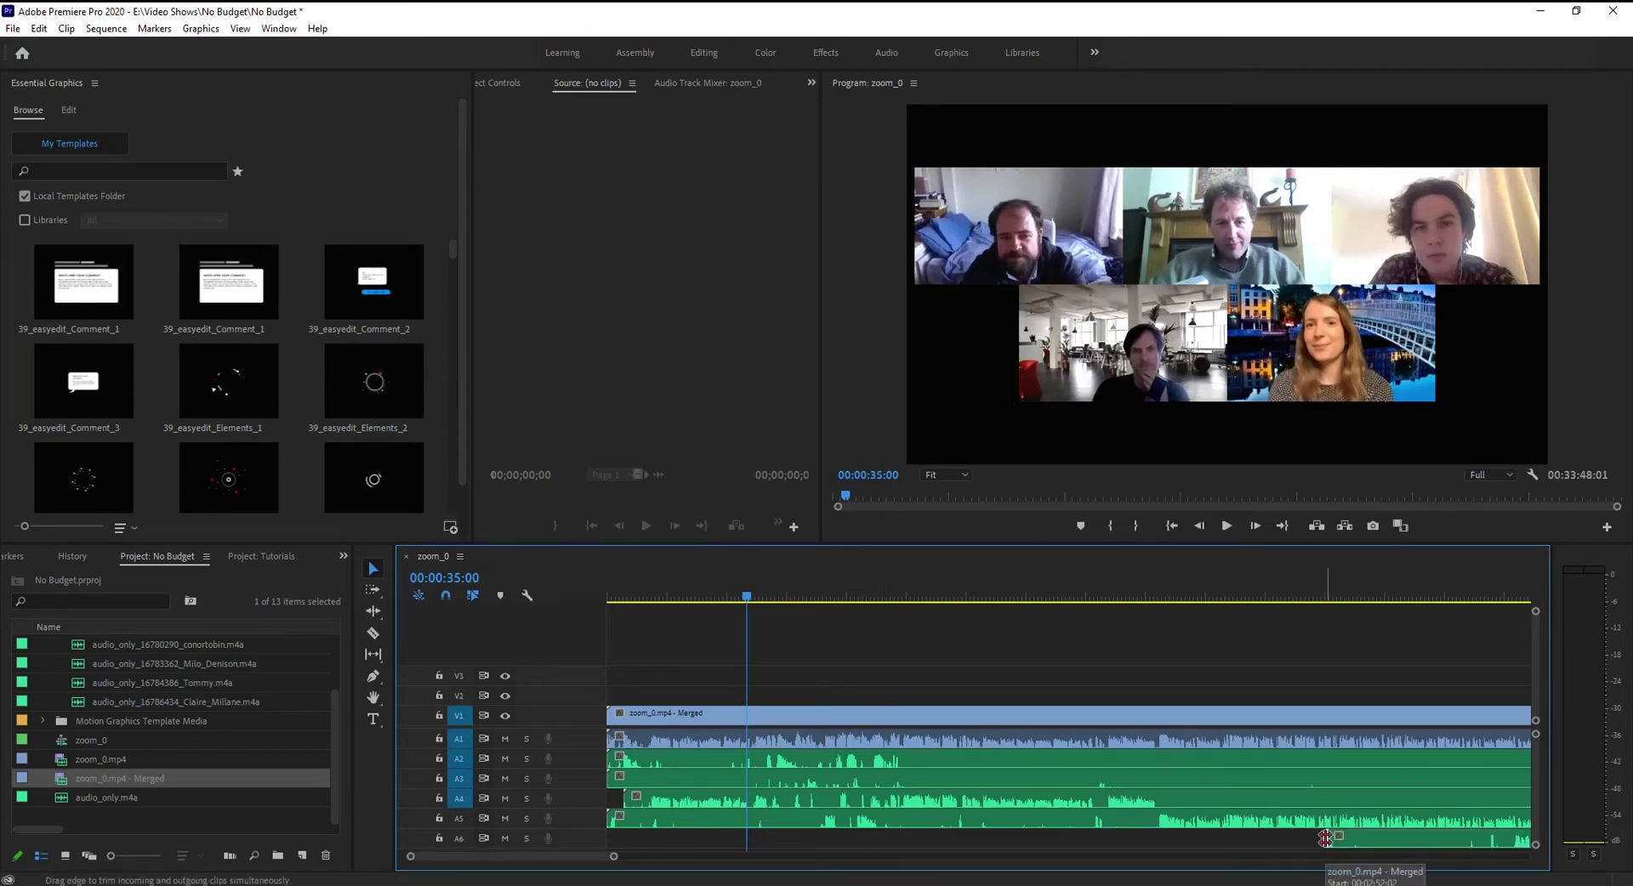
pyautogui.moveTo(1271, 686); pyautogui.dragTo(1373, 821)
pyautogui.rightClick(1372, 821)
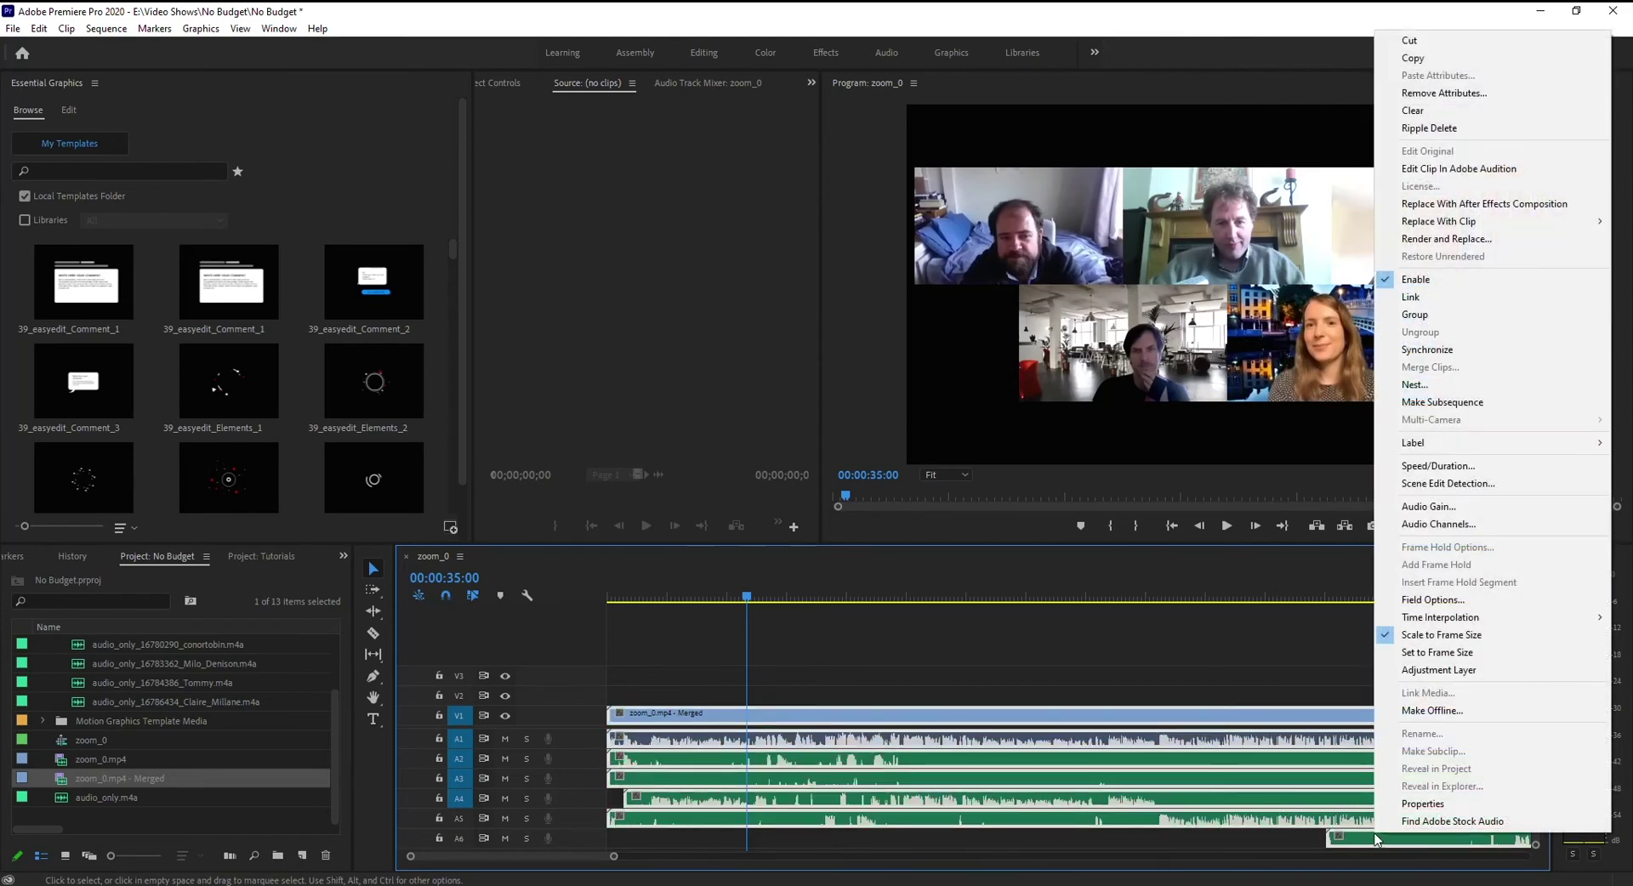
pyautogui.click(1450, 303)
pyautogui.click(927, 627)
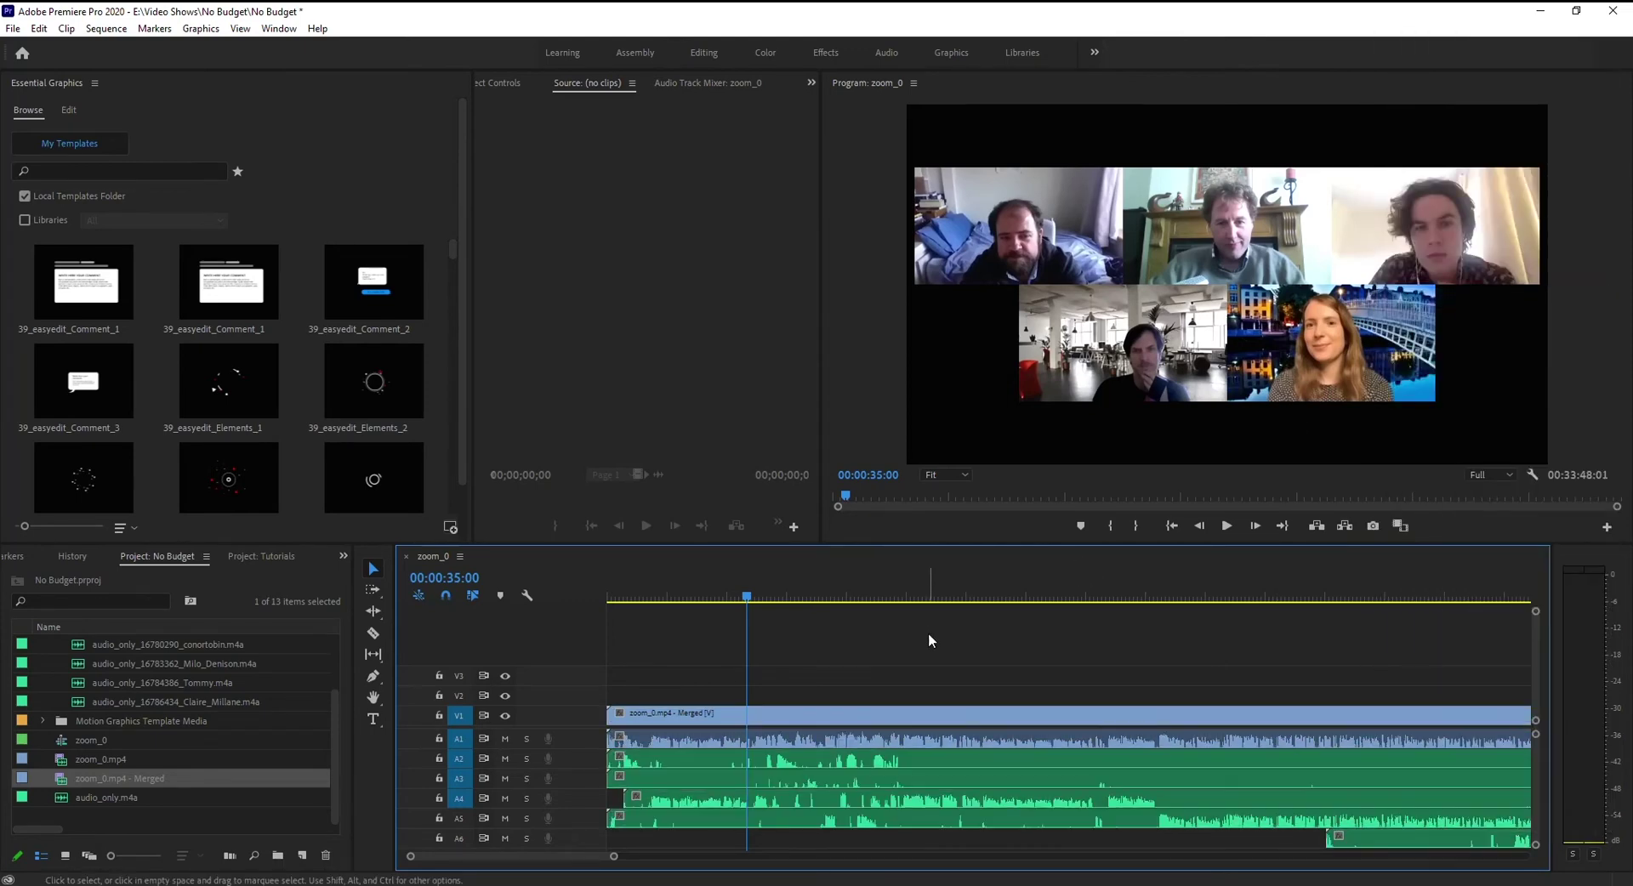
# Mute tracks A1 and A3–A6, leaving A2 audible, then play back from 00:00:41:20
pyautogui.click(727, 742)
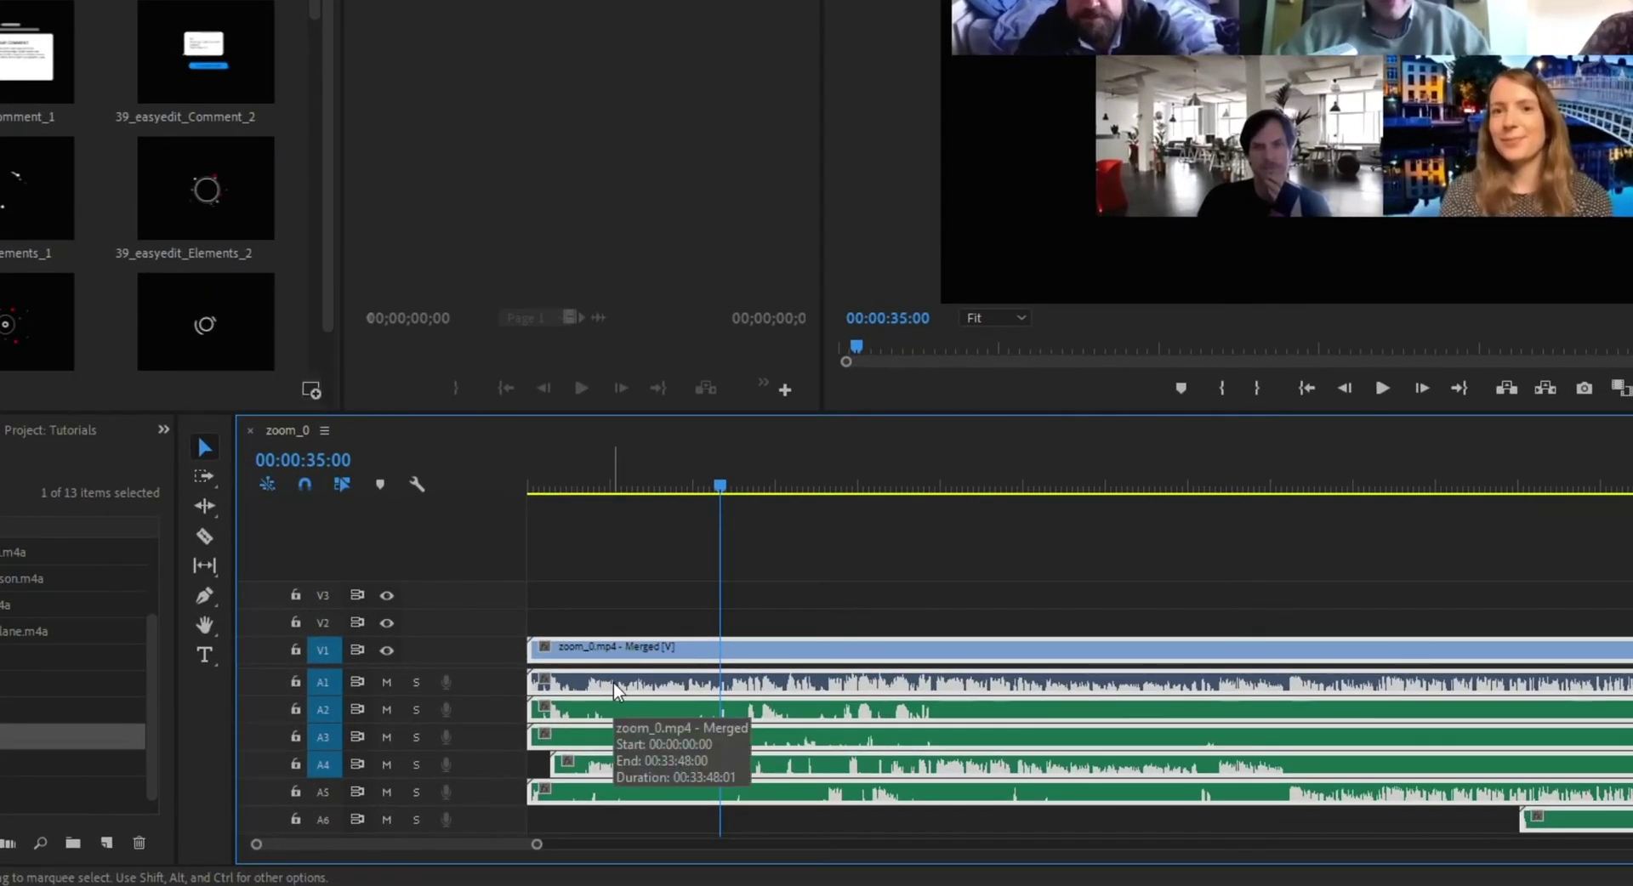
pyautogui.click(385, 683)
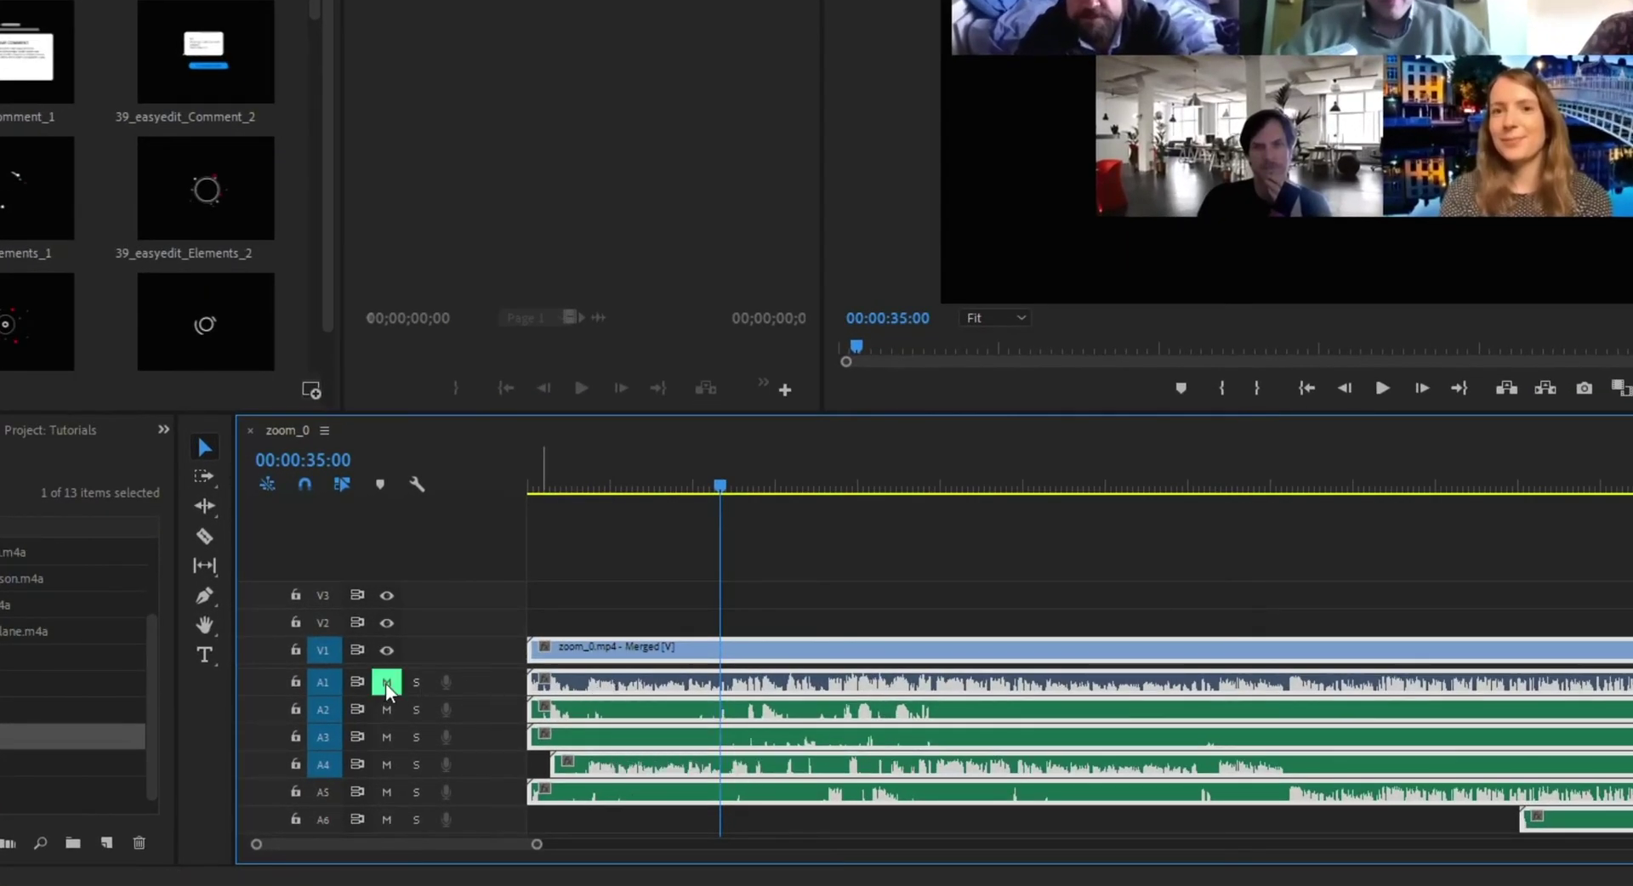
pyautogui.click(637, 827)
pyautogui.click(640, 712)
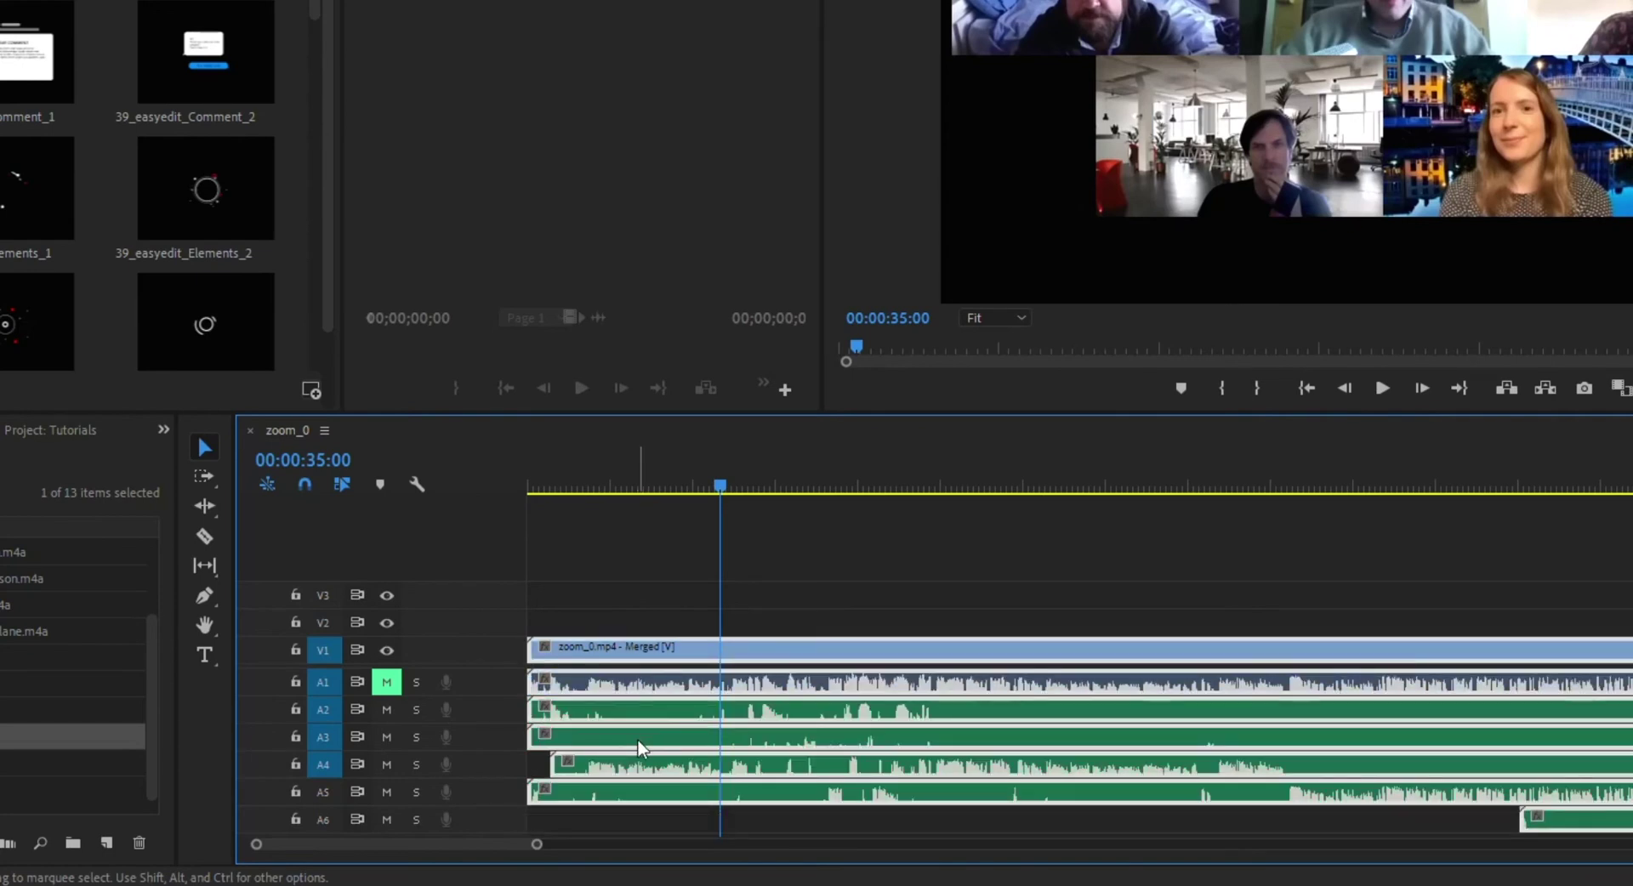
pyautogui.click(640, 817)
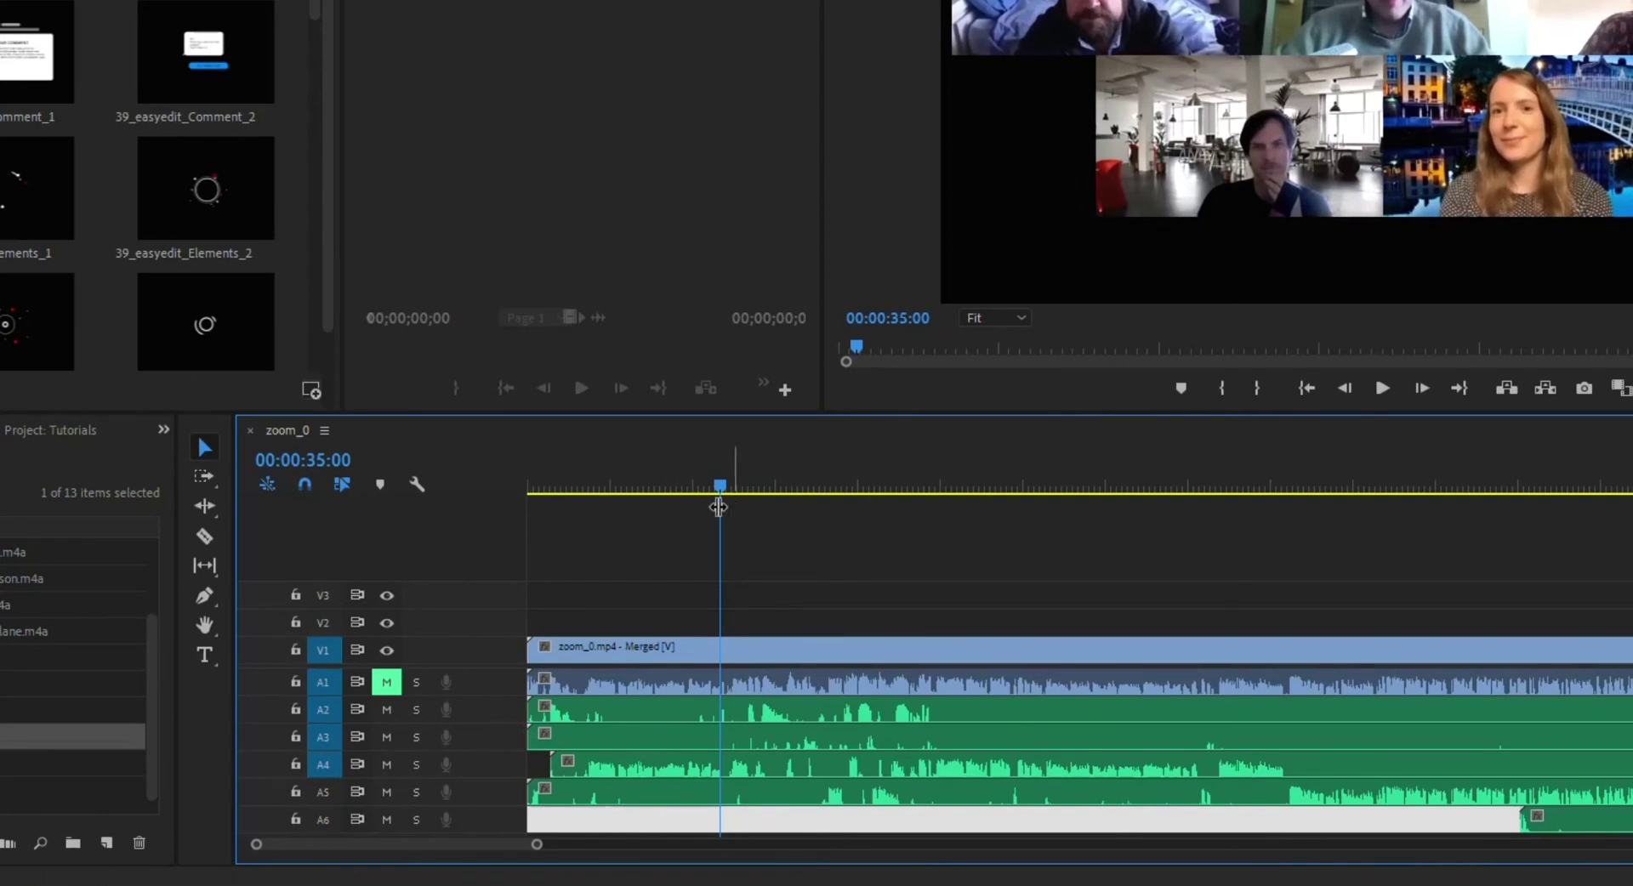
pyautogui.moveTo(387, 768); pyautogui.dragTo(387, 822)
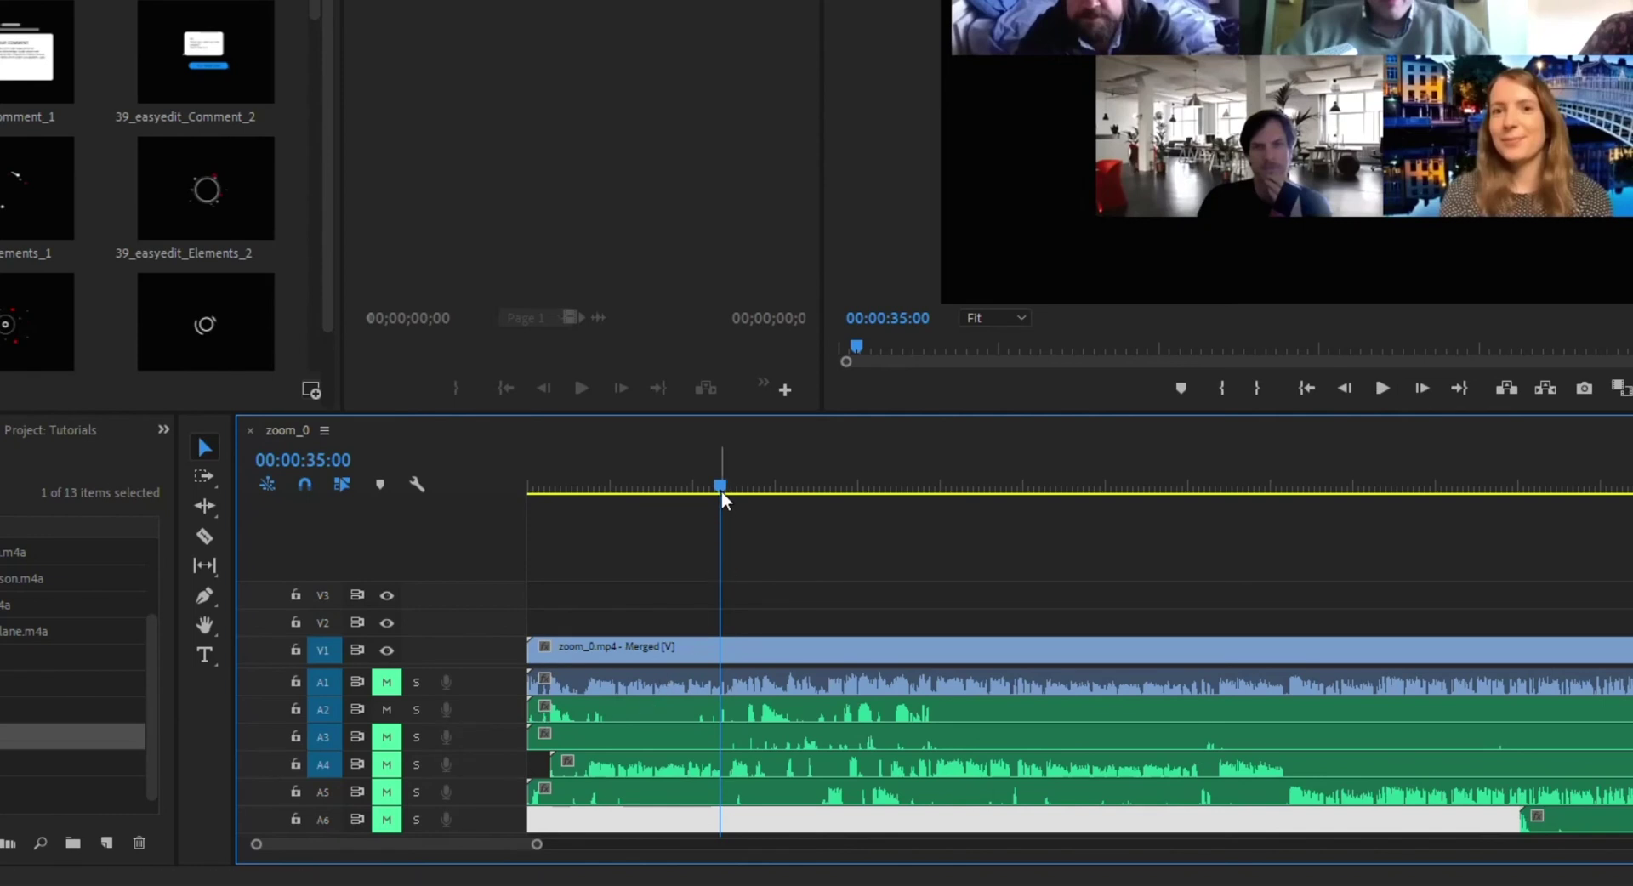
pyautogui.moveTo(722, 491); pyautogui.dragTo(758, 493)
pyautogui.press('space')
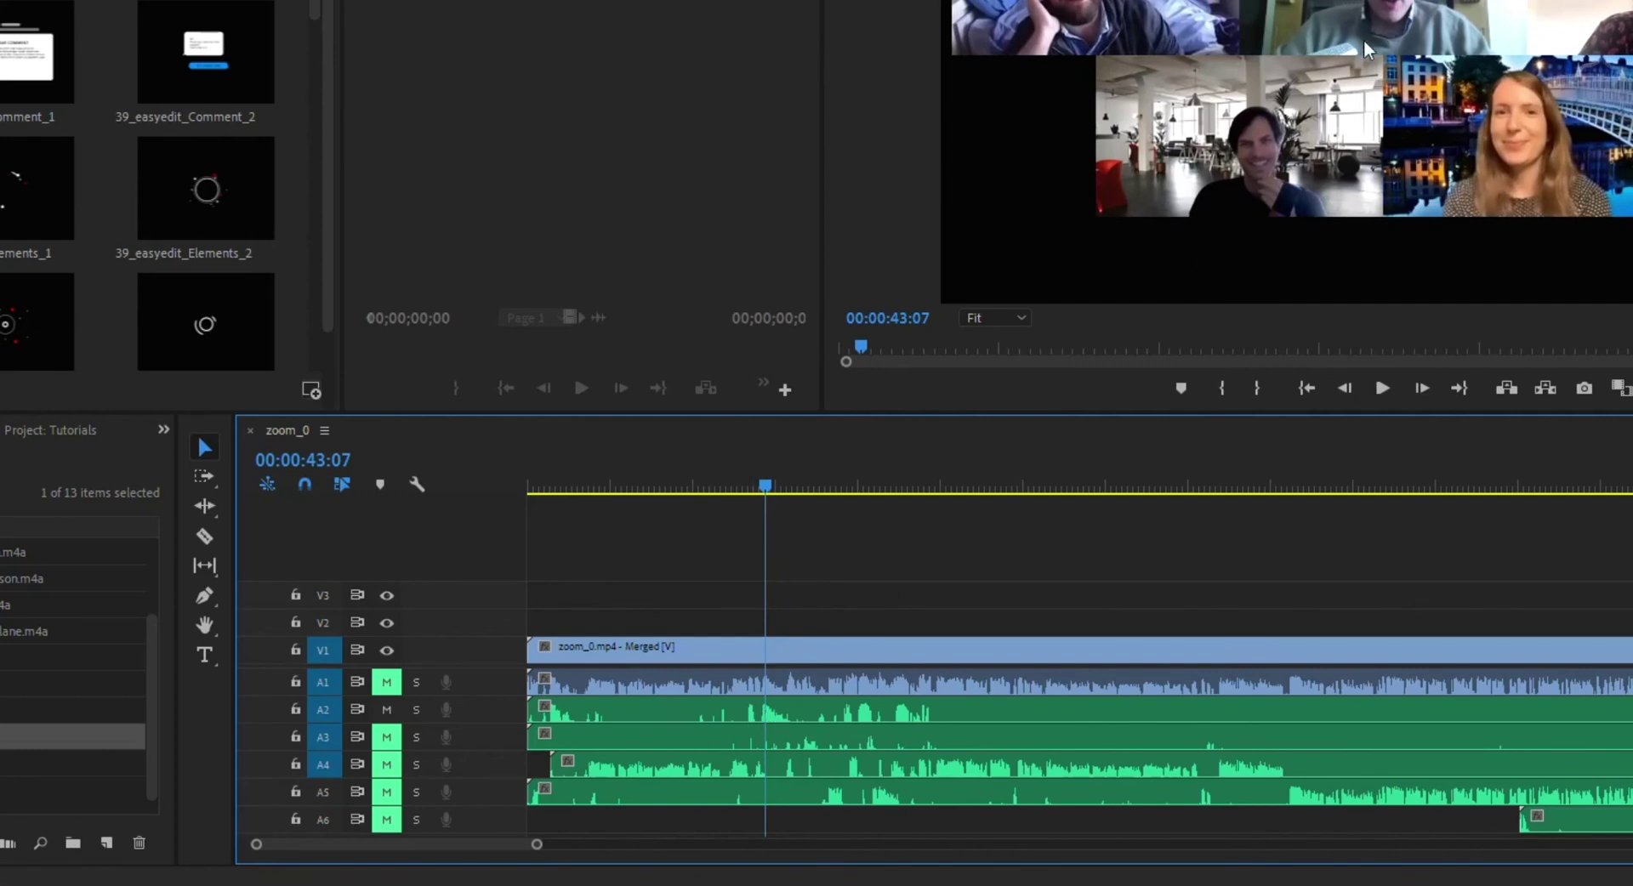
# Expand track A2 and rename it with the participant's first name
pyautogui.doubleClick(488, 708)
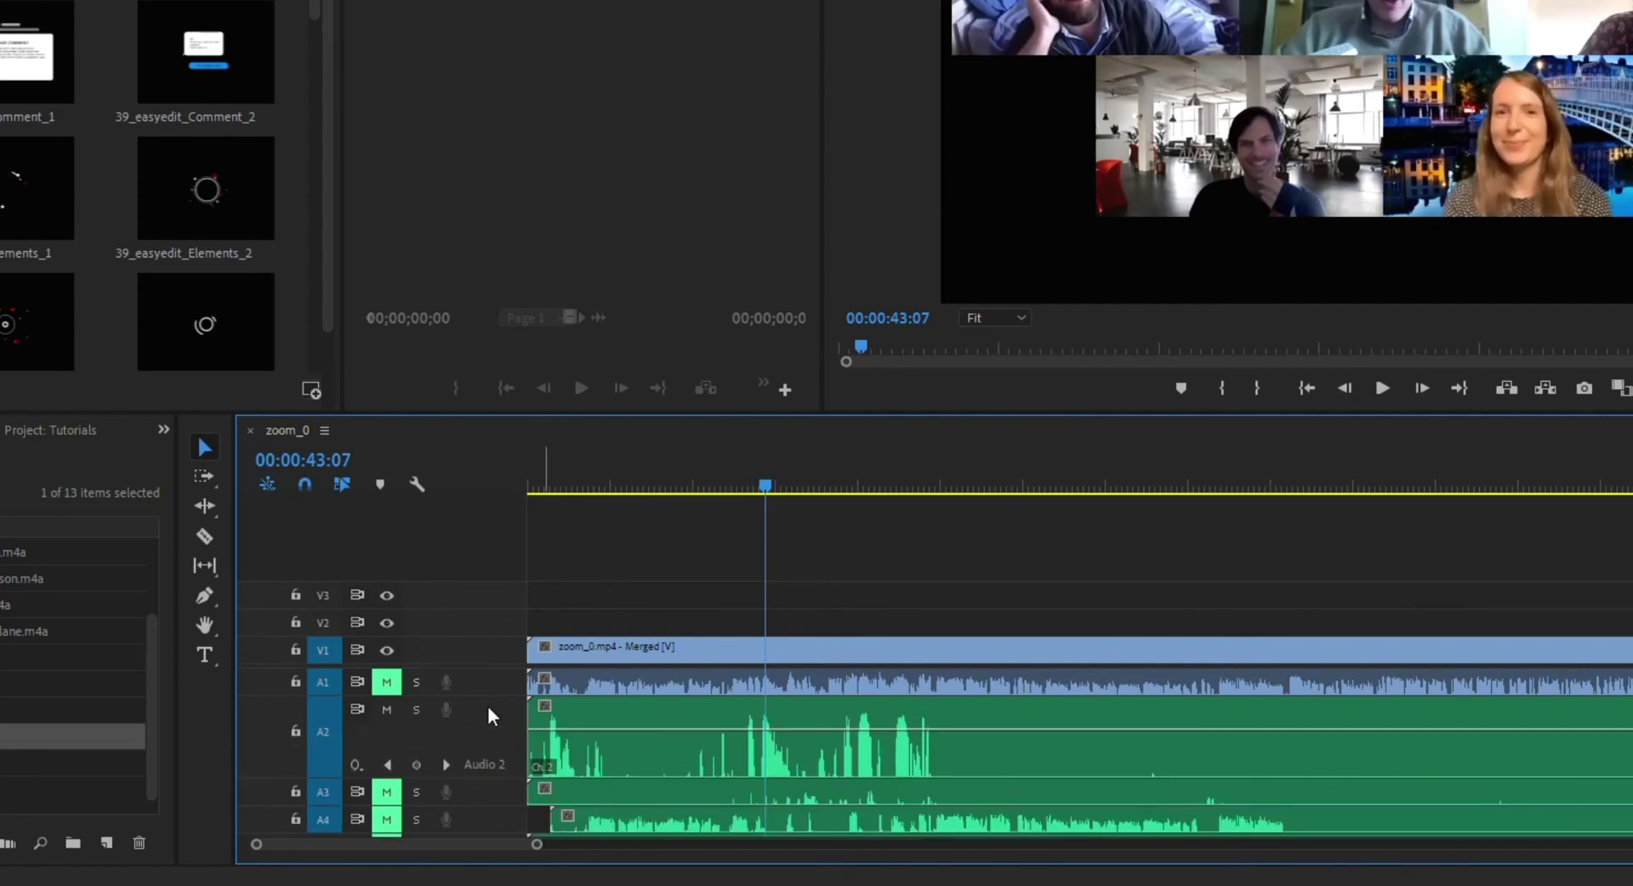
pyautogui.rightClick(481, 765)
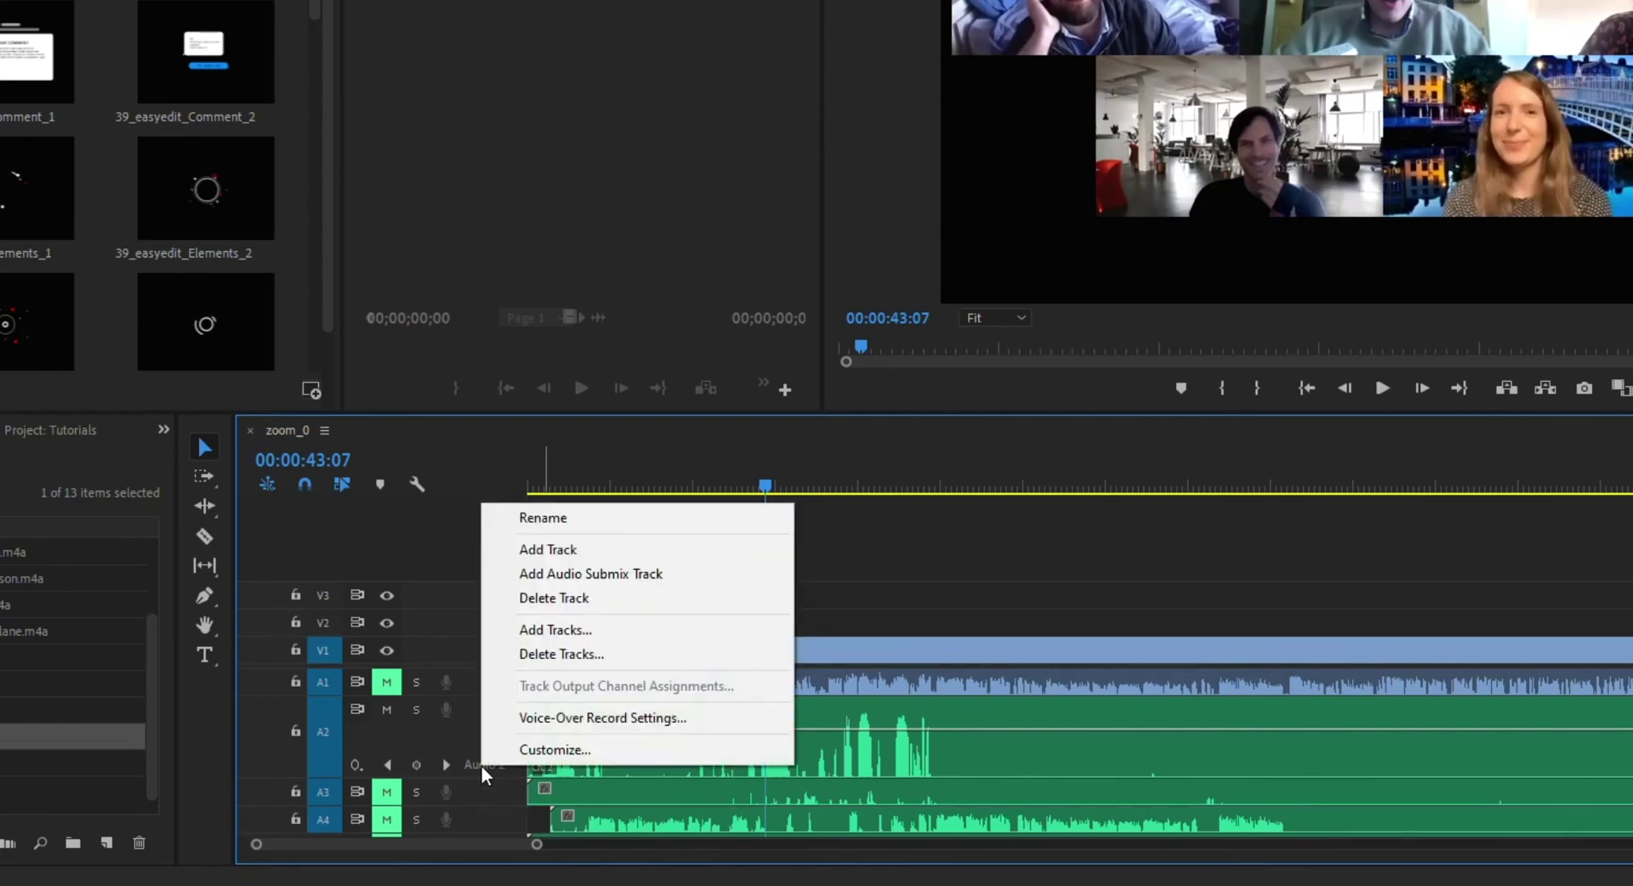
pyautogui.click(568, 519)
pyautogui.write('Ca')
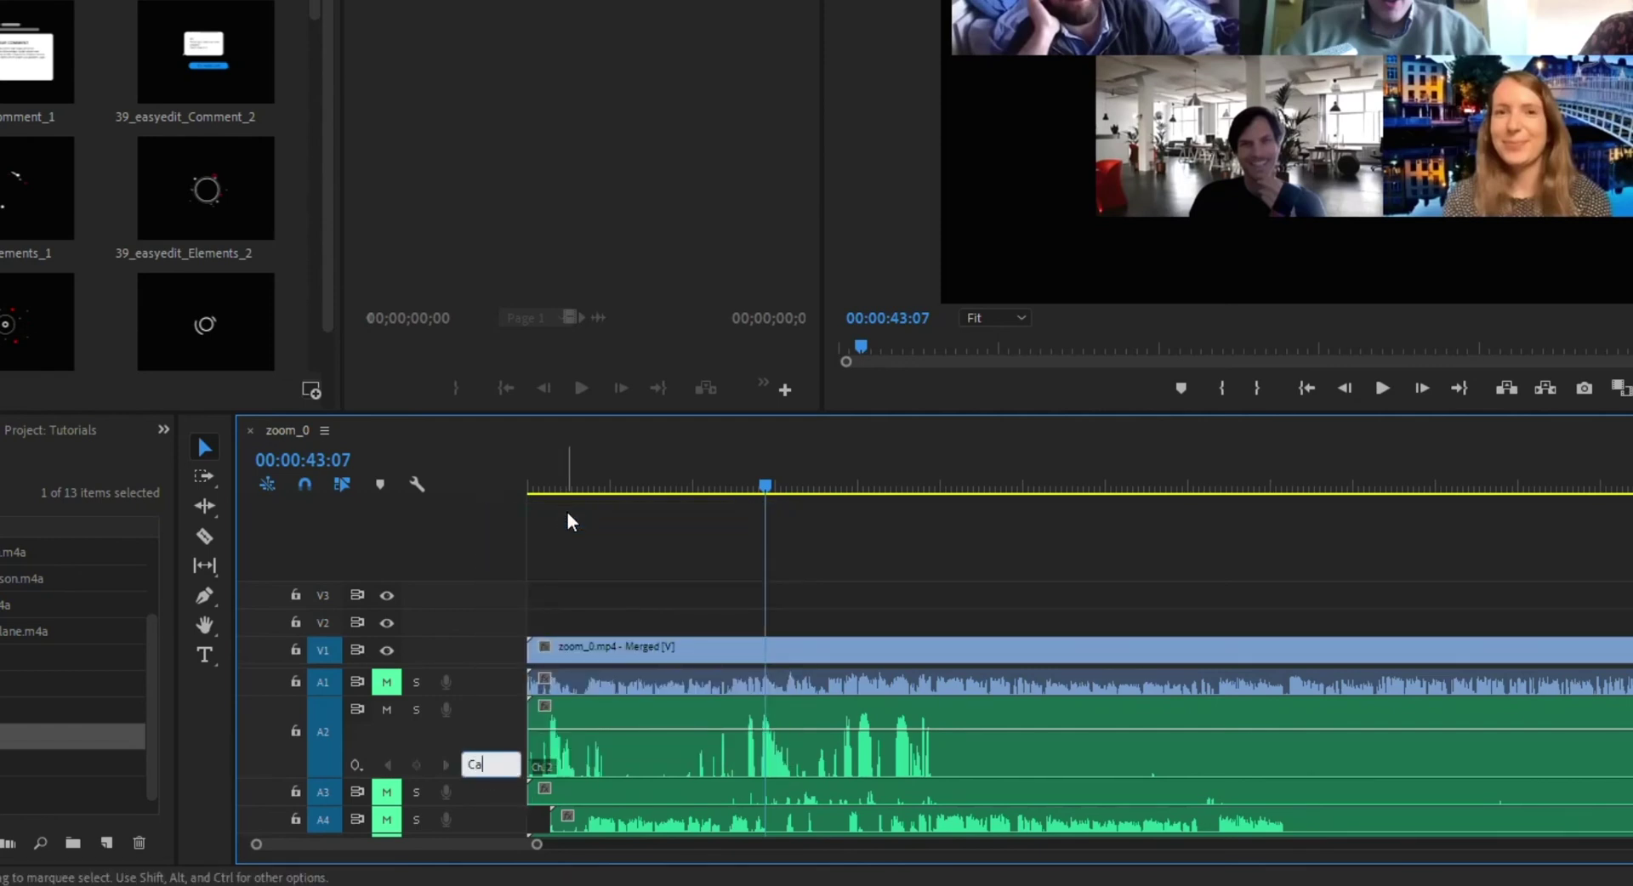
pyautogui.write('thal')
pyautogui.press('Return')
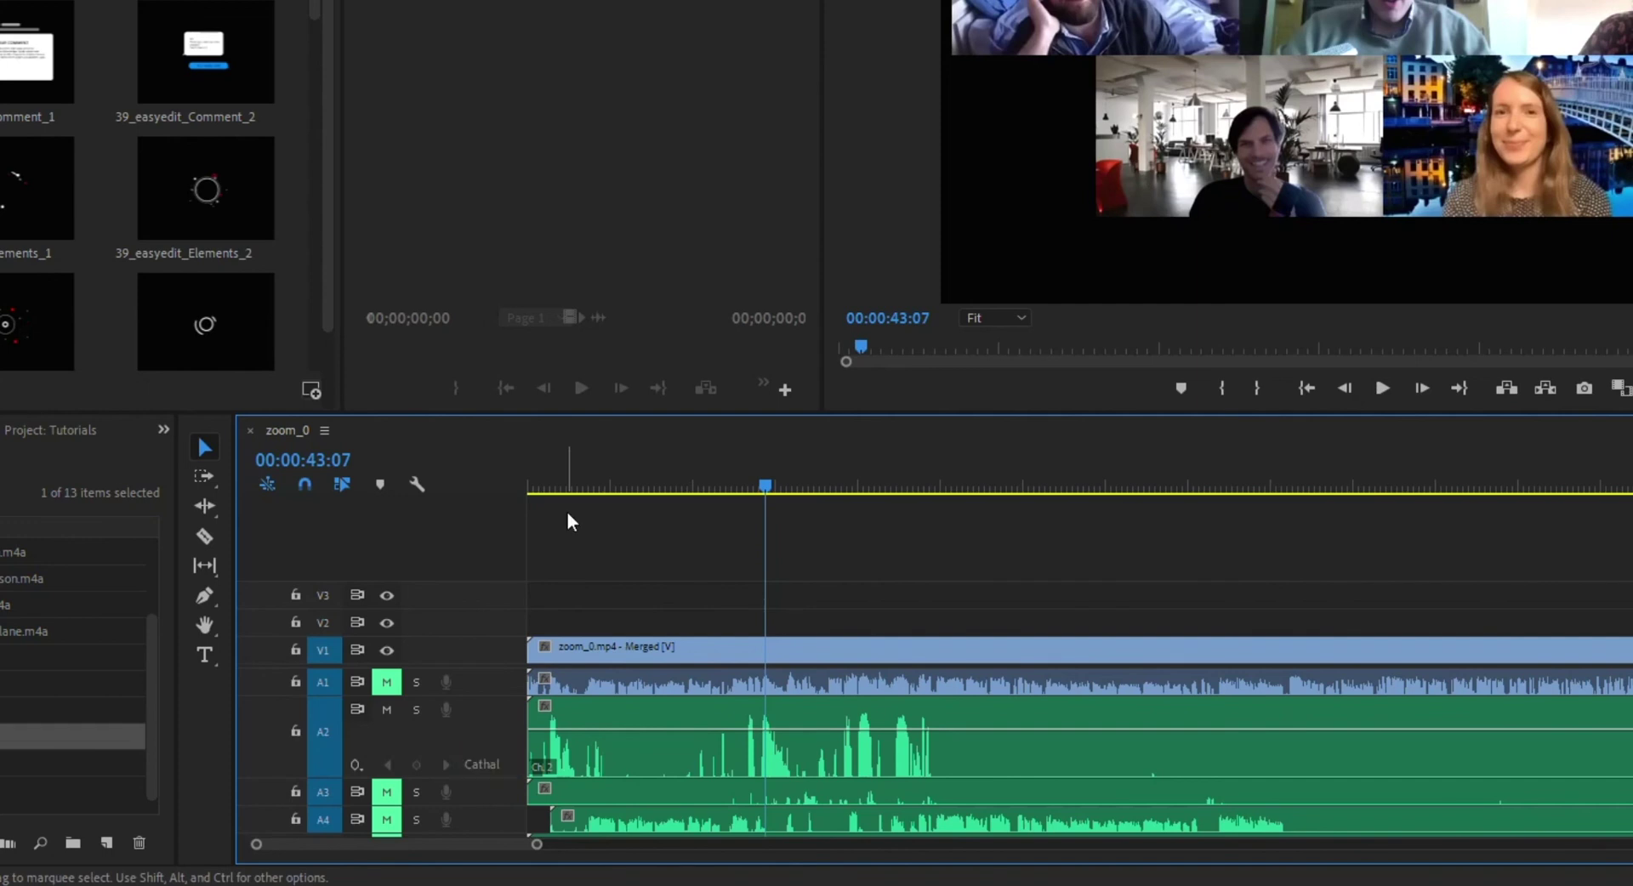
# Collapse track A2, re-expand it to verify the new name, and collapse it again
pyautogui.doubleClick(501, 719)
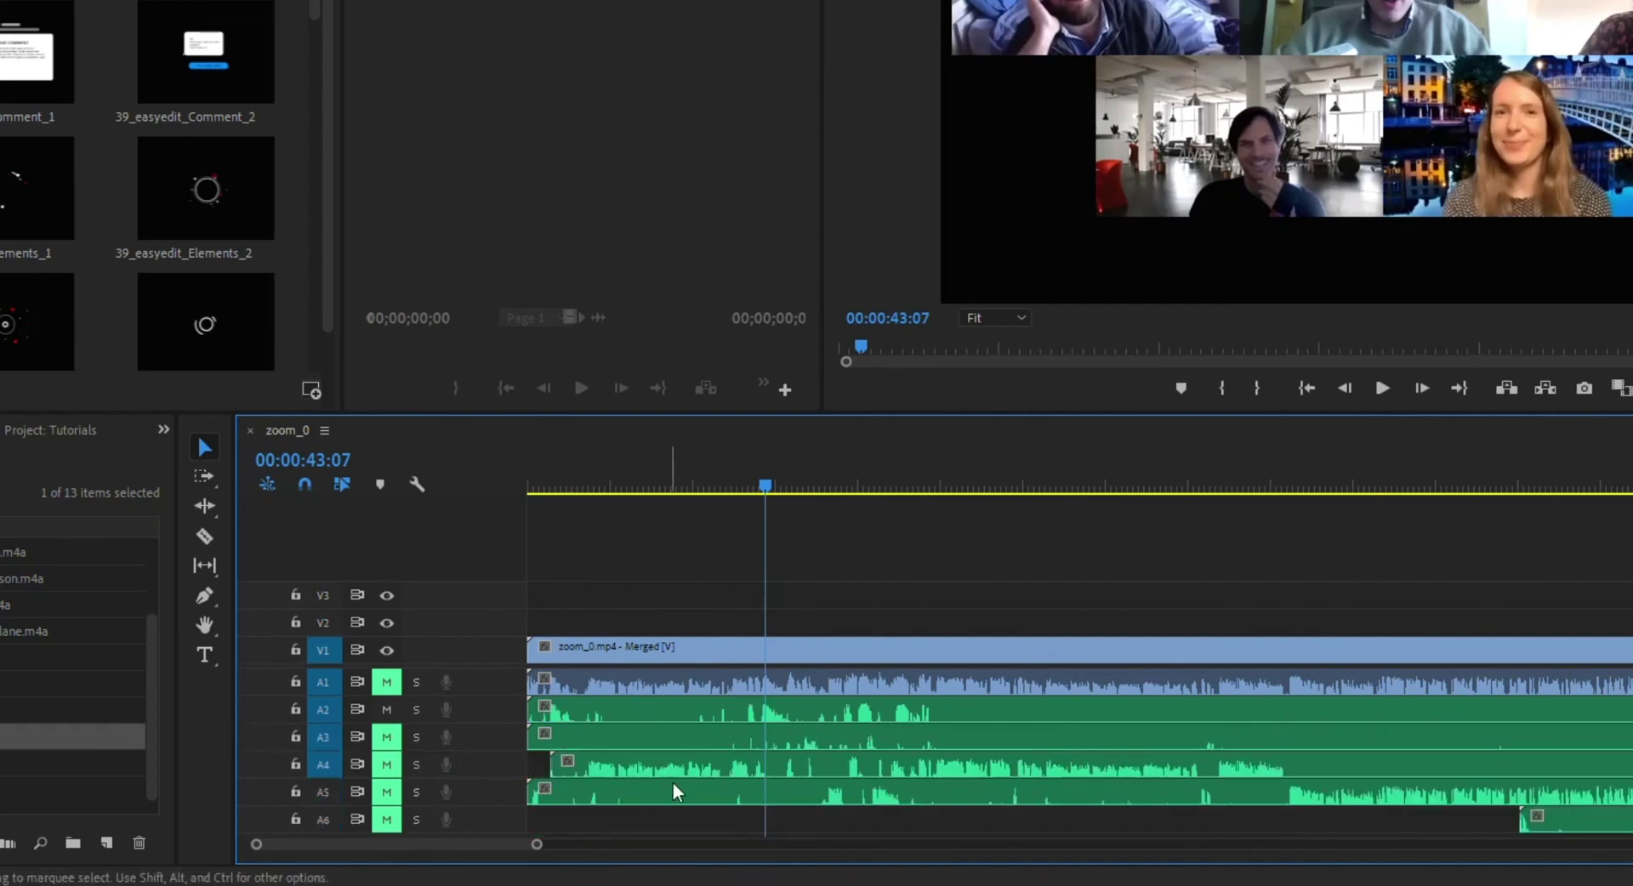
pyautogui.doubleClick(500, 709)
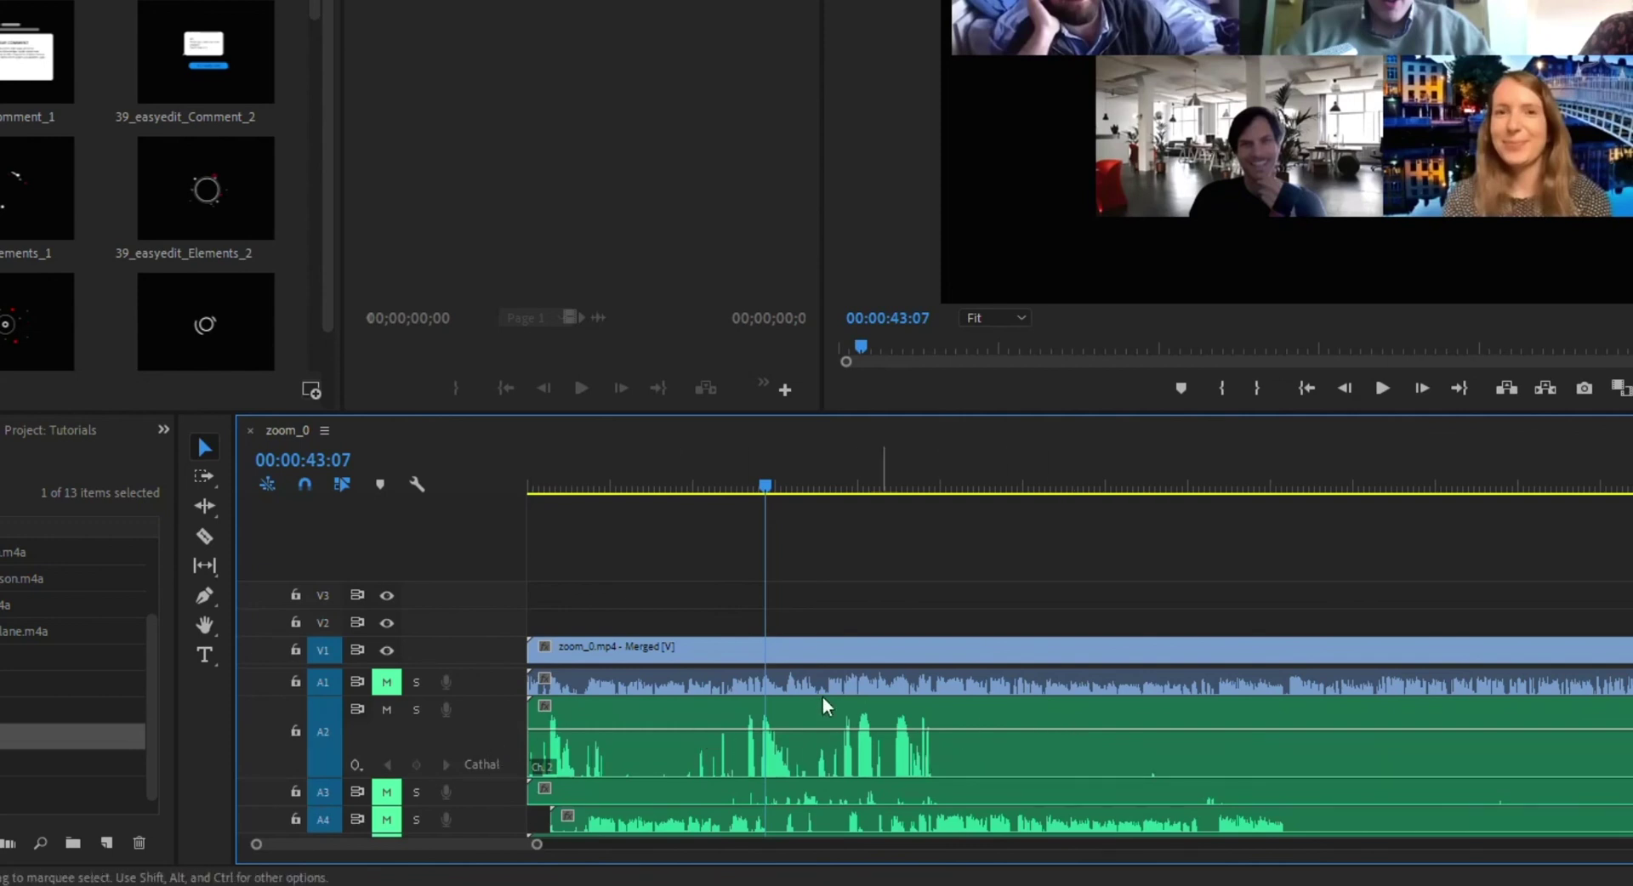
pyautogui.doubleClick(502, 711)
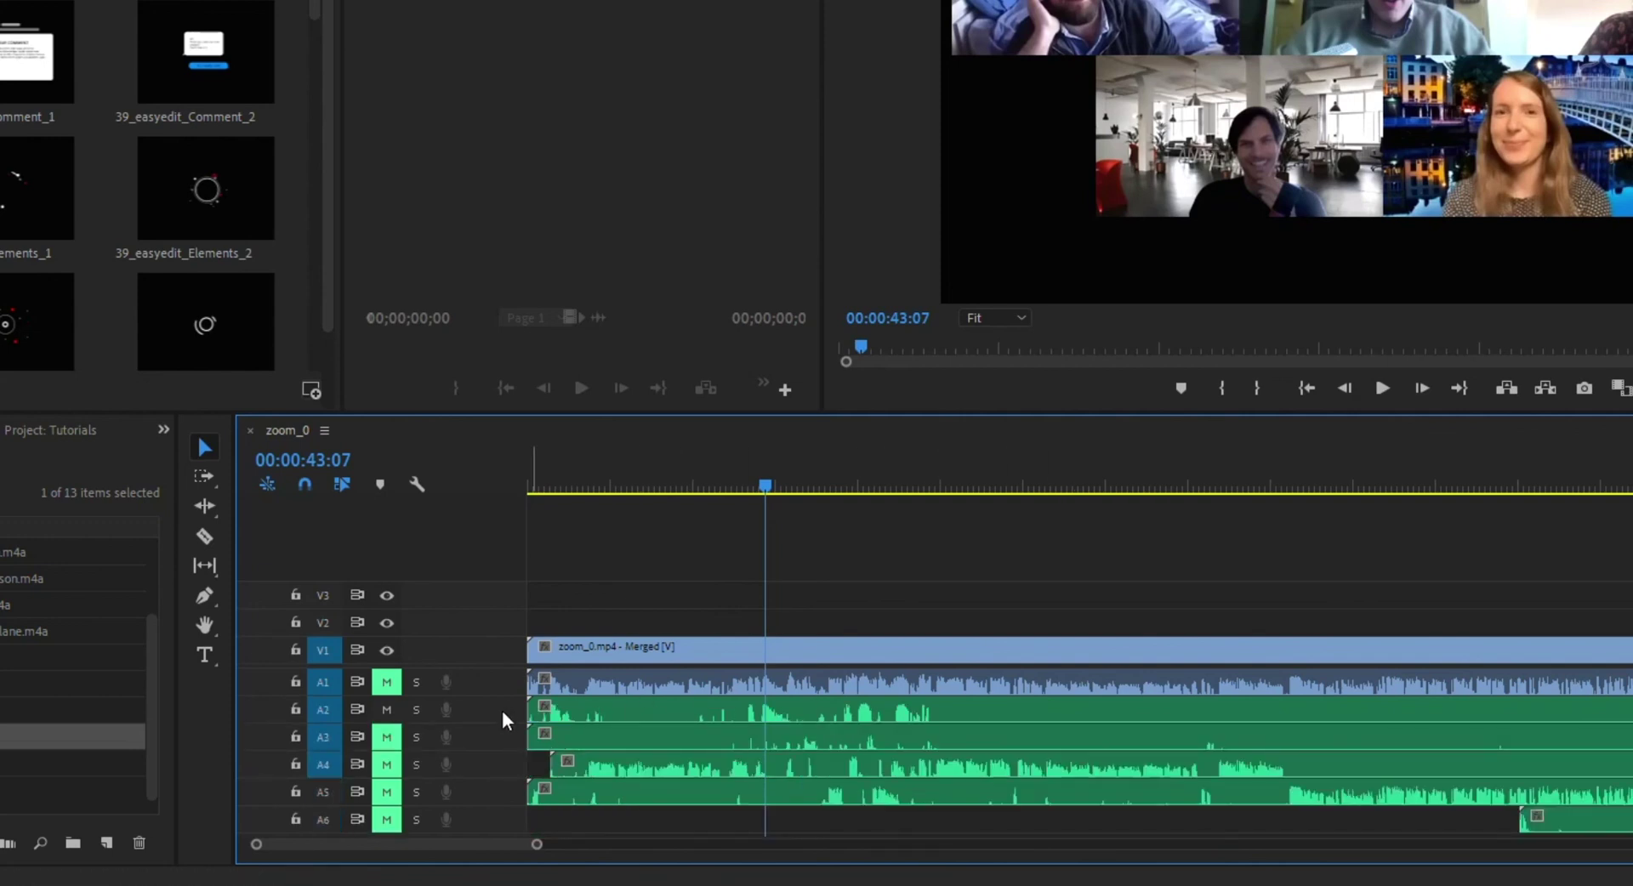